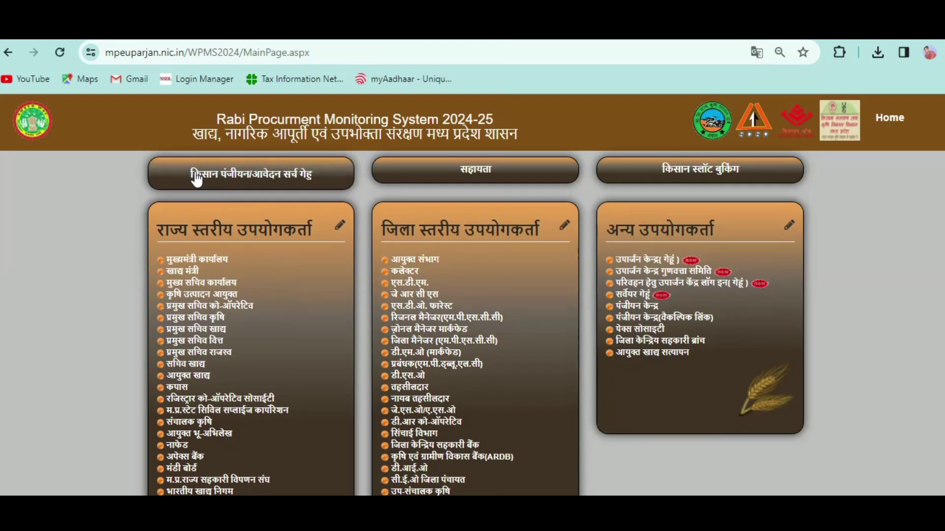
Step: Open the farmer details form full-screen and select सीहोर as the district
click(277, 175)
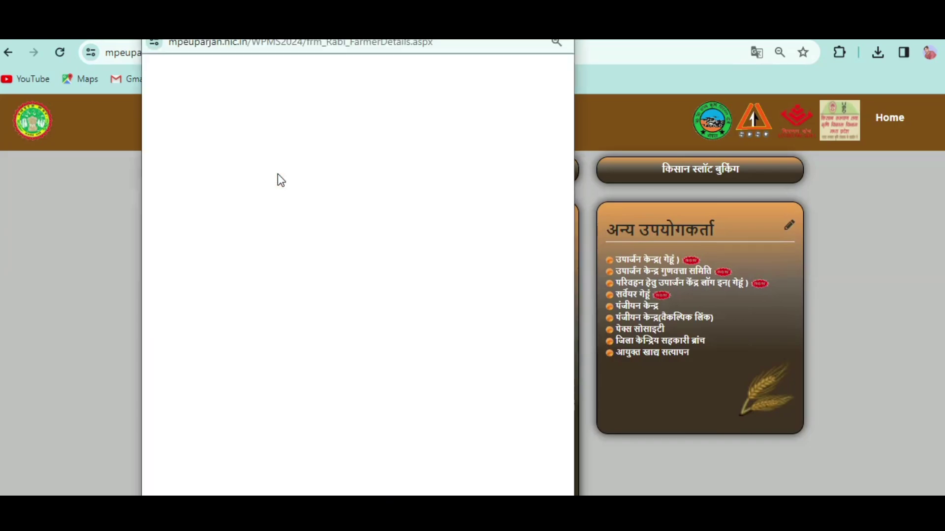
key(super+Up)
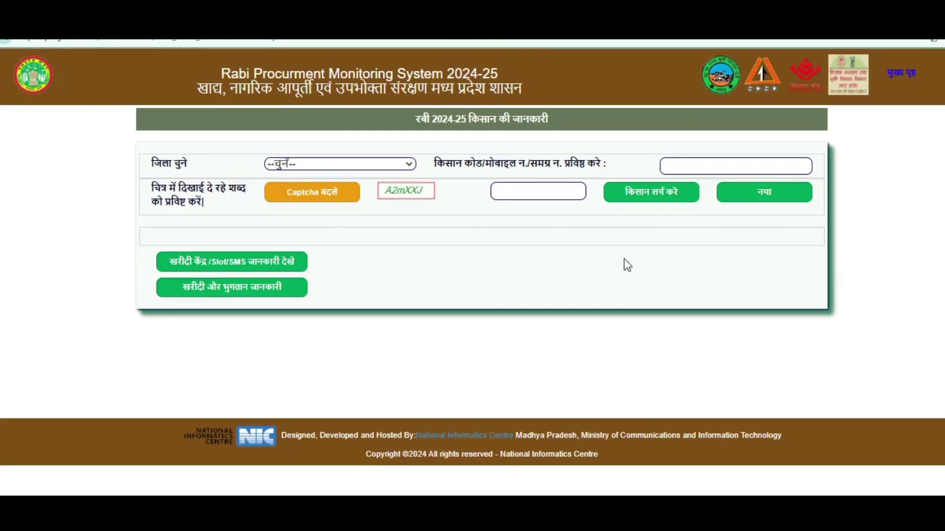
click(360, 164)
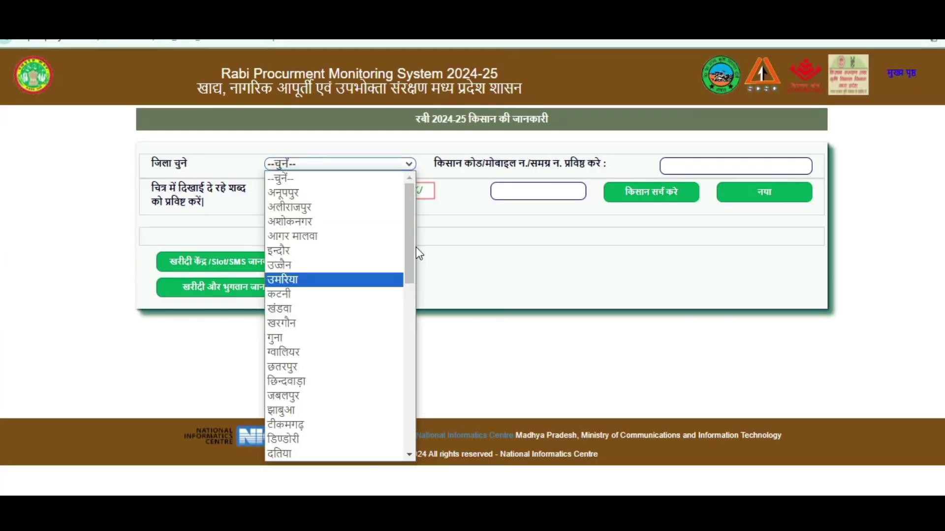
drag(408, 252, 423, 415)
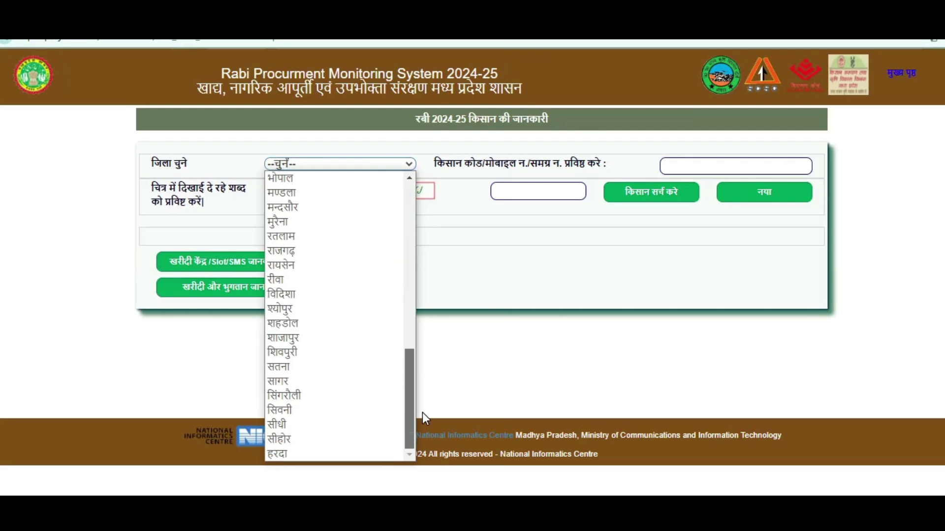
click(346, 439)
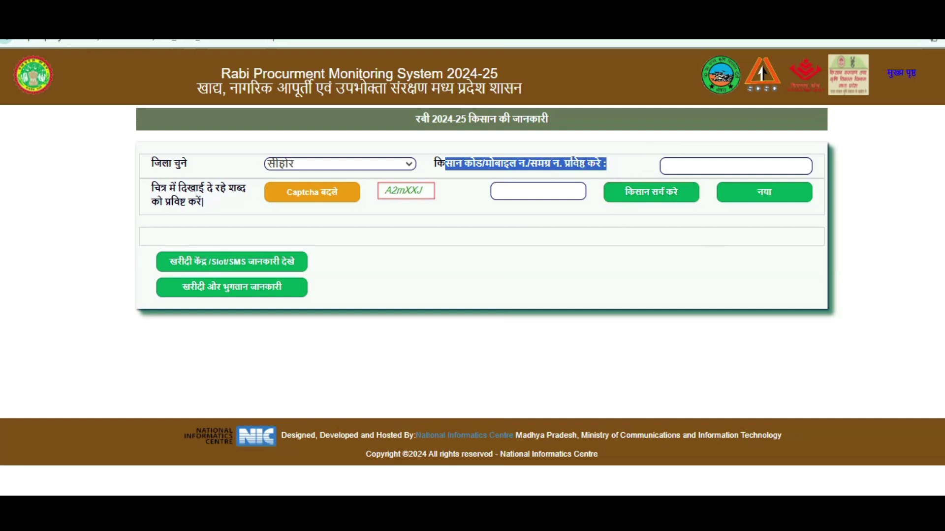
Step: Go to the captcha field, then close the farmer details popup
click(536, 456)
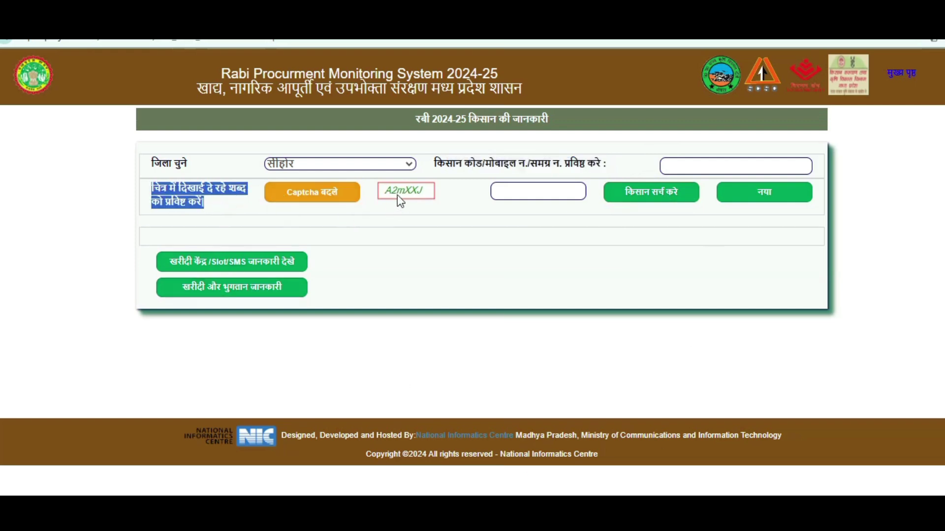
click(549, 197)
click(681, 221)
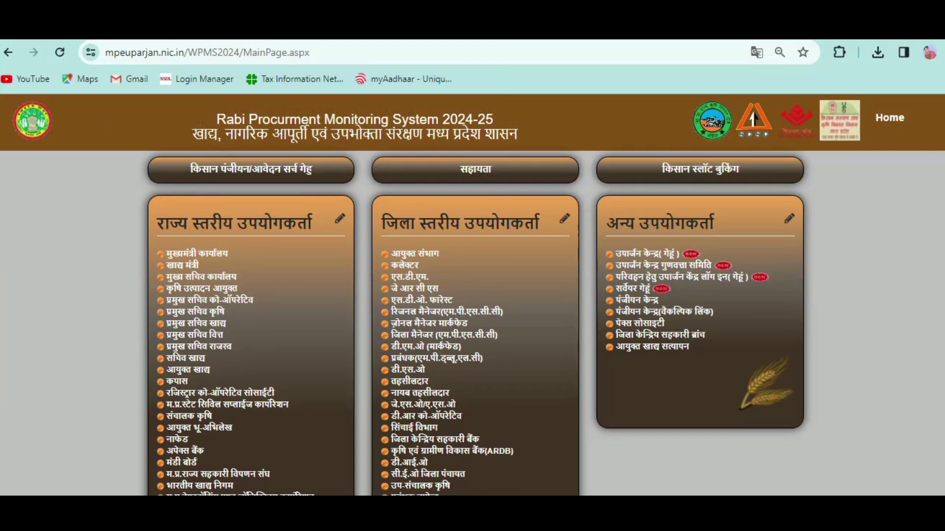
Step: Return to the e-Uparjan home page and go to the किसान स्लॉट बुकिंग wheat slot booking page
key(alt+Left)
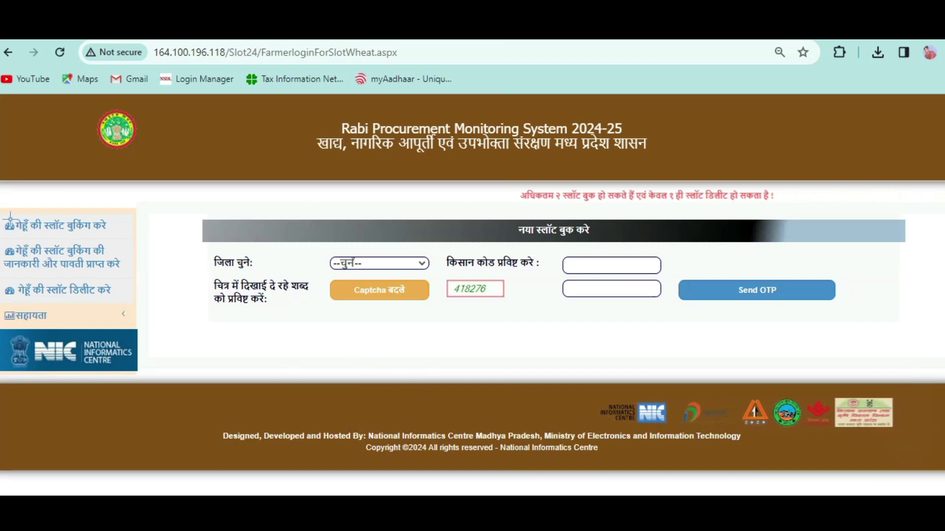
mouse_move(10, 219)
mouse_down()
mouse_move(71, 200)
mouse_move(10, 216)
mouse_move(3, 232)
mouse_move(29, 241)
mouse_move(109, 236)
mouse_move(128, 269)
mouse_move(98, 280)
mouse_move(7, 262)
mouse_up()
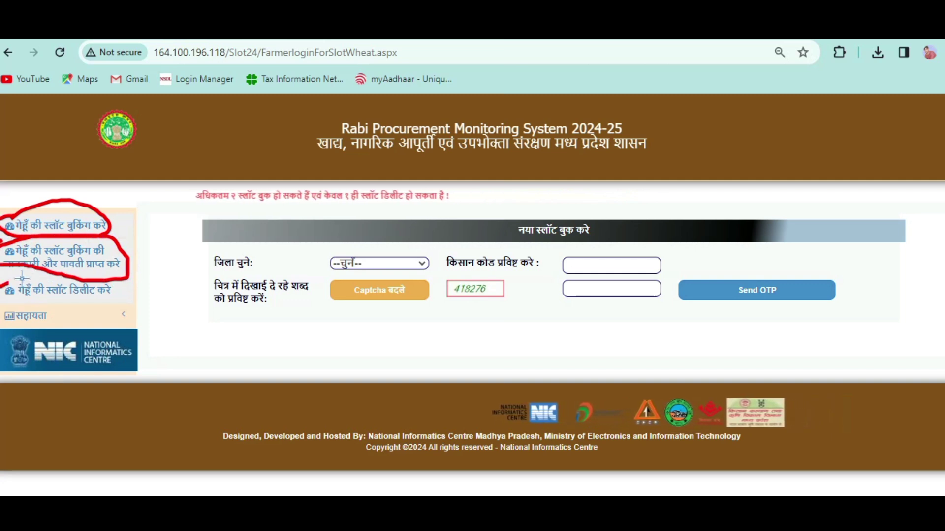
mouse_move(88, 273)
mouse_down()
mouse_move(123, 283)
mouse_move(127, 295)
mouse_move(10, 300)
mouse_up()
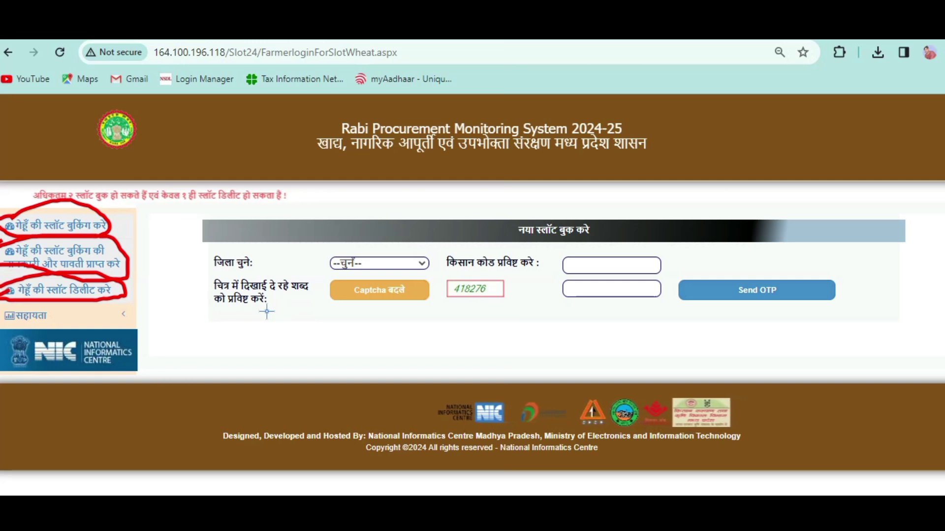
Step: Select सीहोर as the district on the new-slot form
click(841, 483)
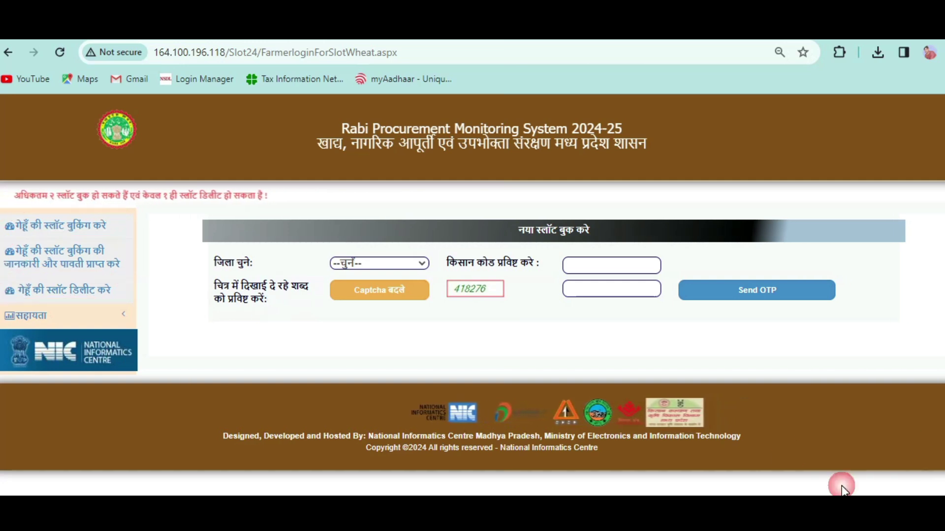
drag(225, 268, 252, 263)
click(370, 266)
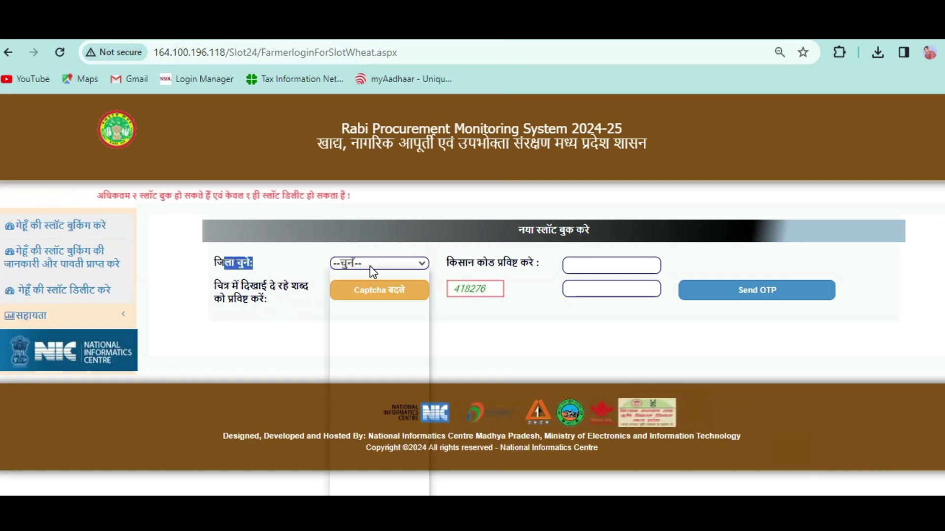
scroll(423, 357, down, 2)
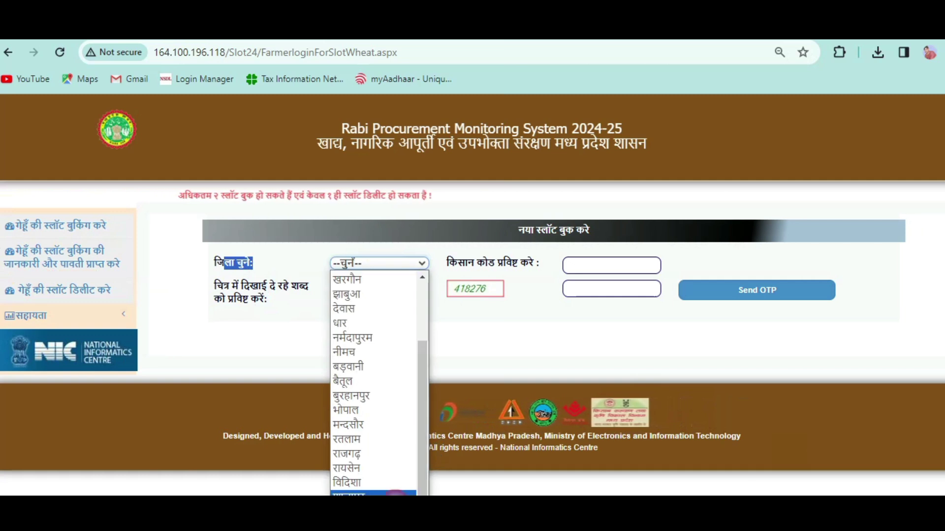
click(349, 493)
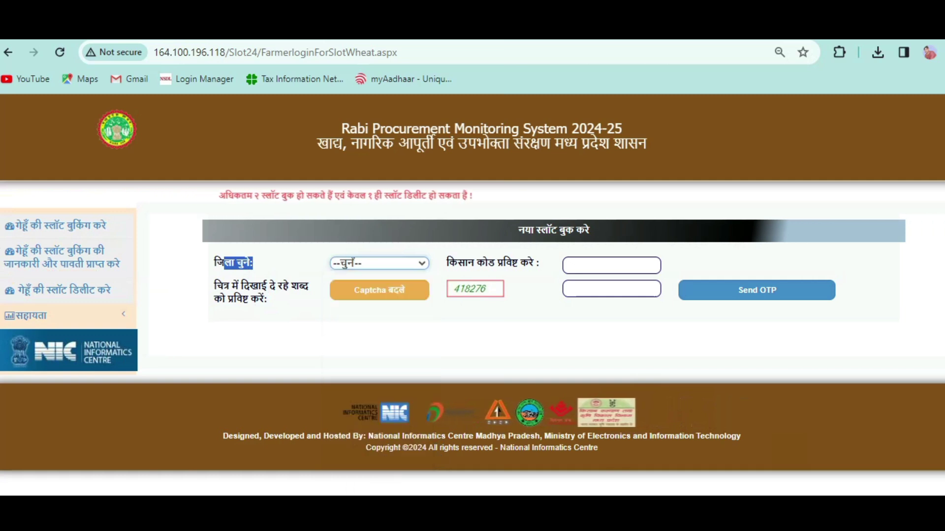
Step: Paste the farmer code, enter captcha 418276, and request the OTP
click(607, 270)
drag(447, 263, 537, 262)
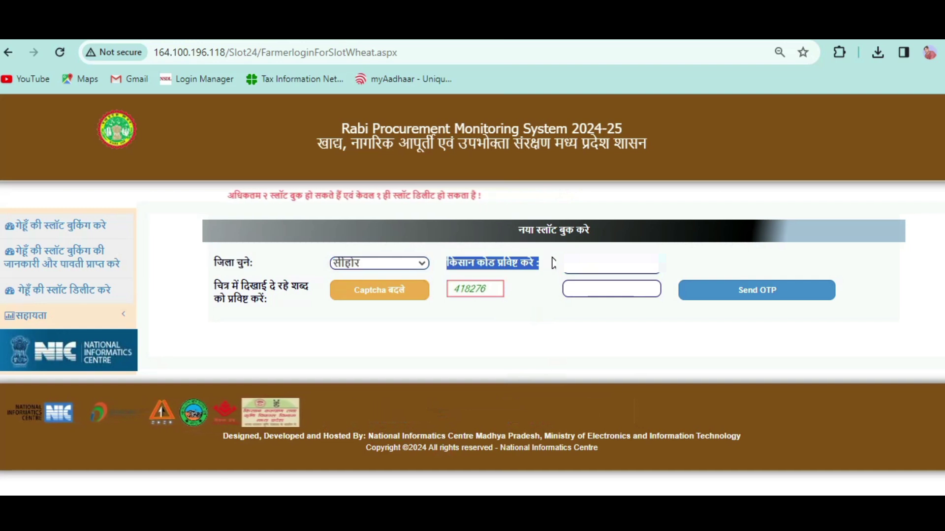
click(607, 270)
key(ctrl+v)
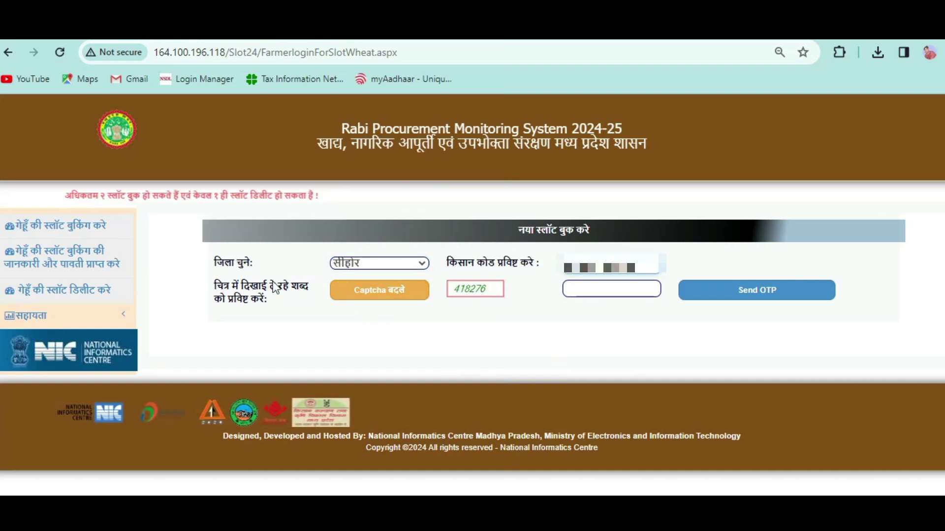
drag(219, 288, 288, 297)
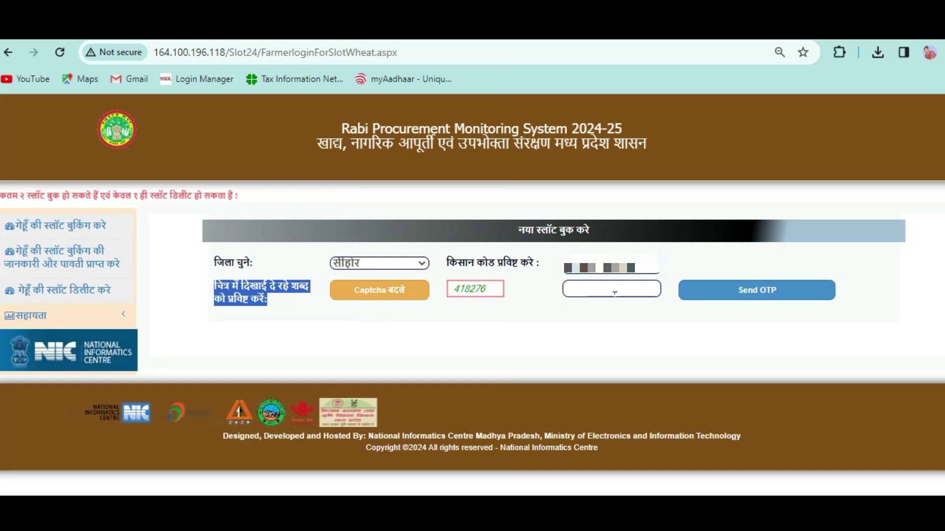
click(632, 291)
text(41)
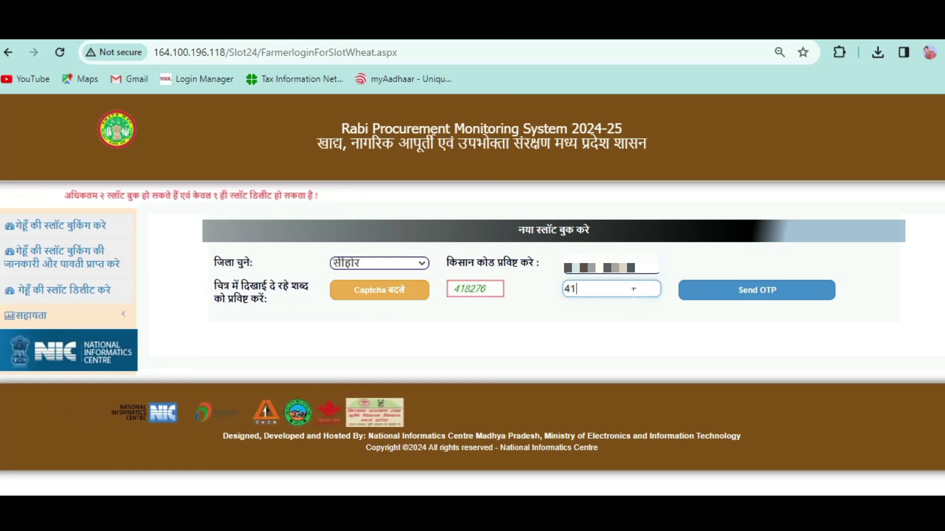
text(8276)
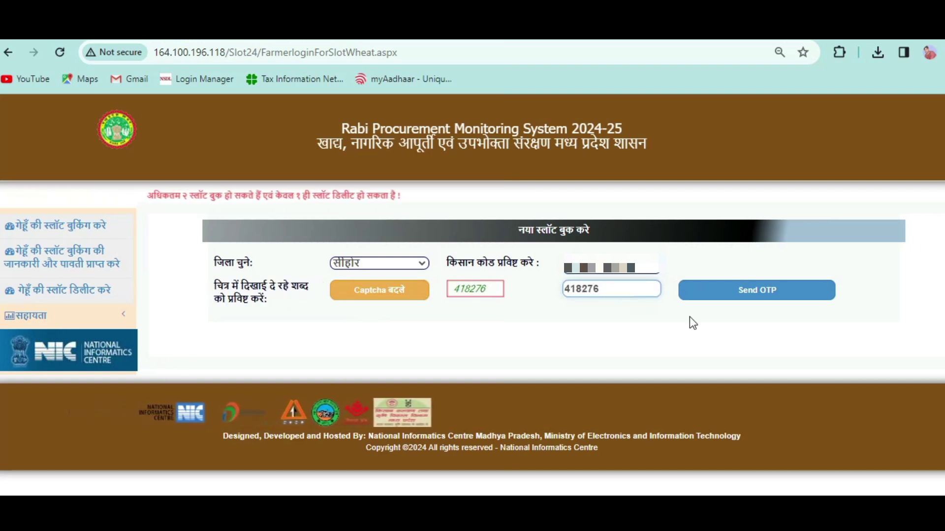
click(750, 299)
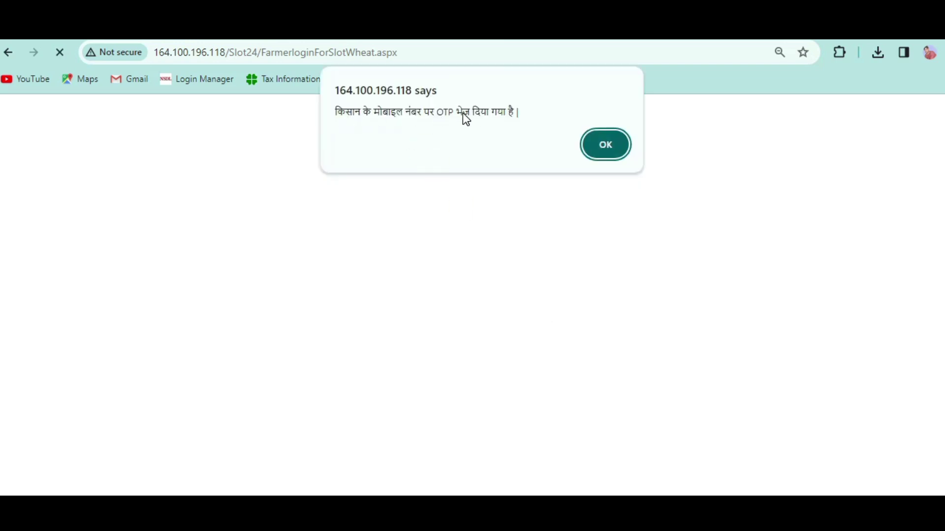
Step: Dismiss the OTP-sent notice, submit the received OTP for verification, and dismiss the incorrect-OTP warning
drag(410, 110, 511, 110)
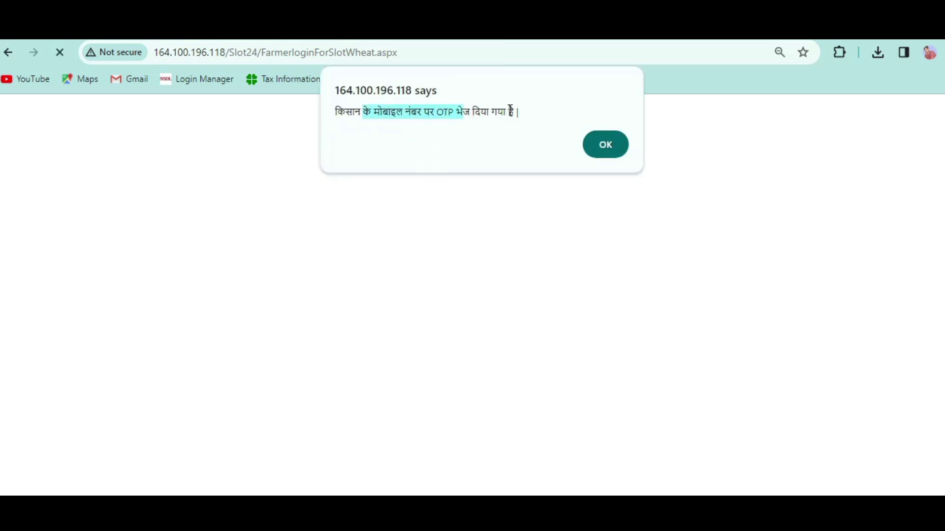
click(605, 144)
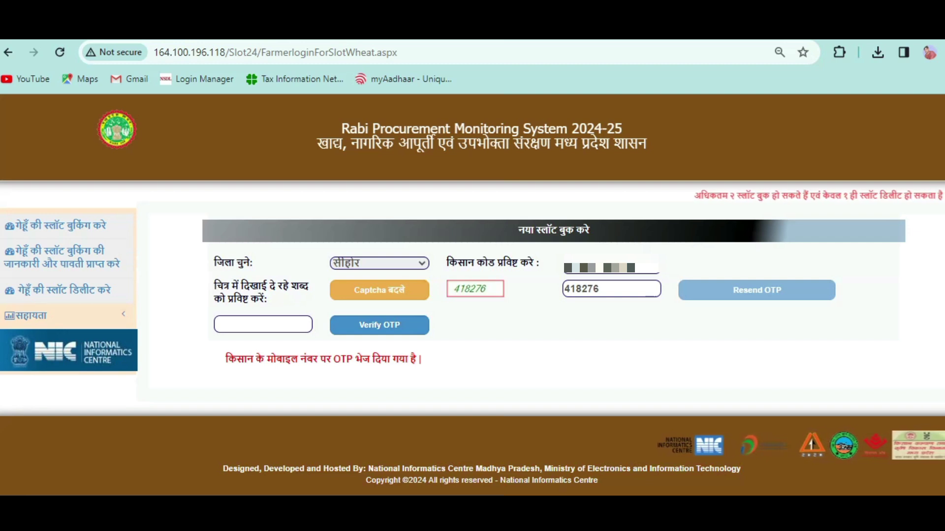
drag(229, 360, 425, 355)
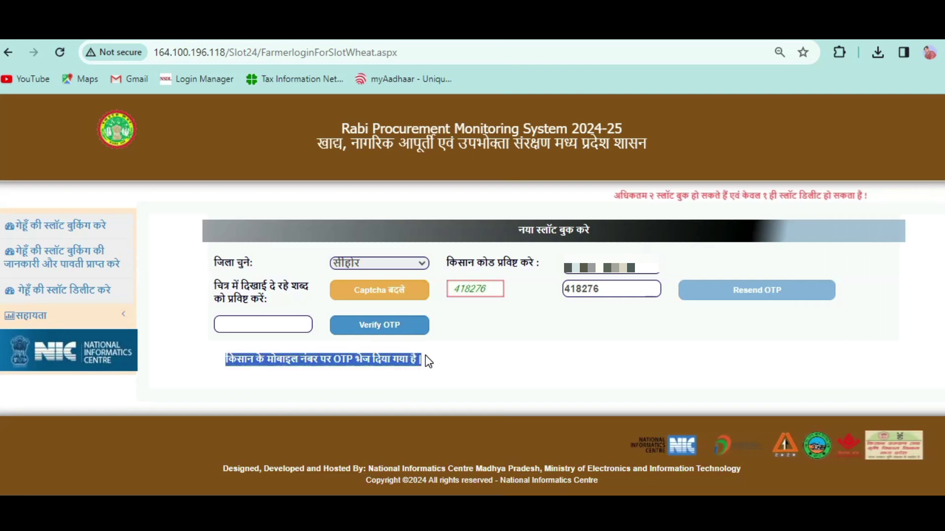
click(277, 325)
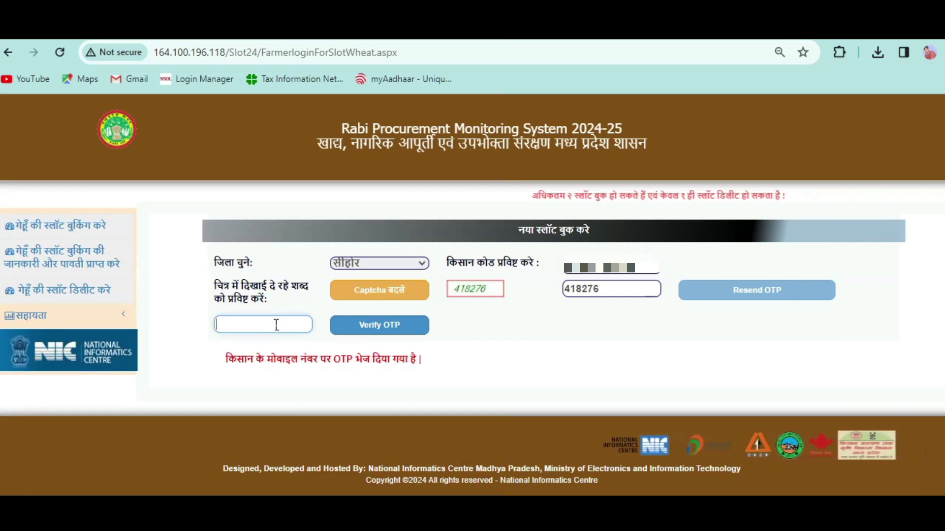
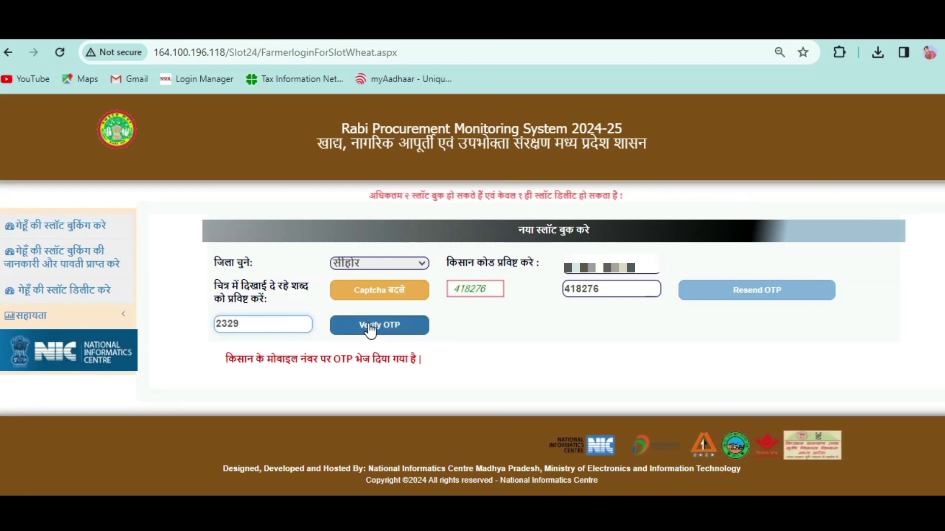
click(371, 326)
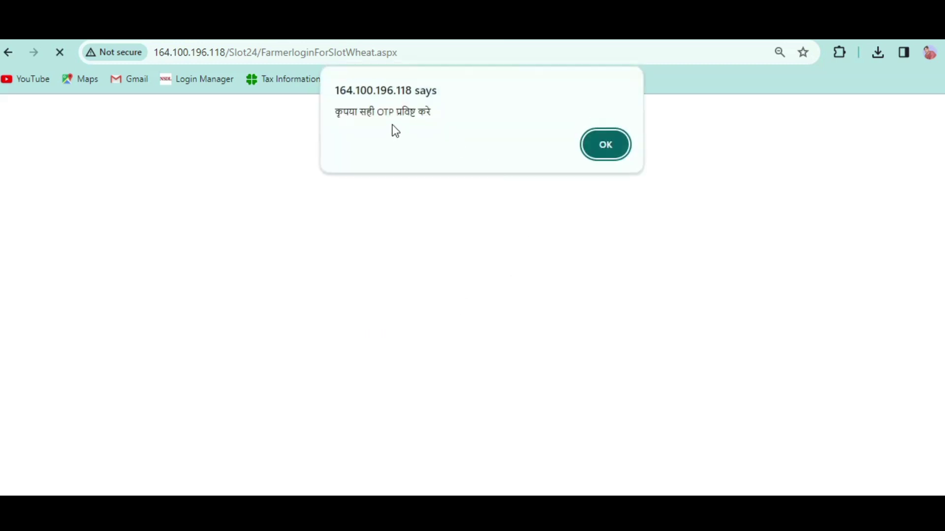
click(610, 146)
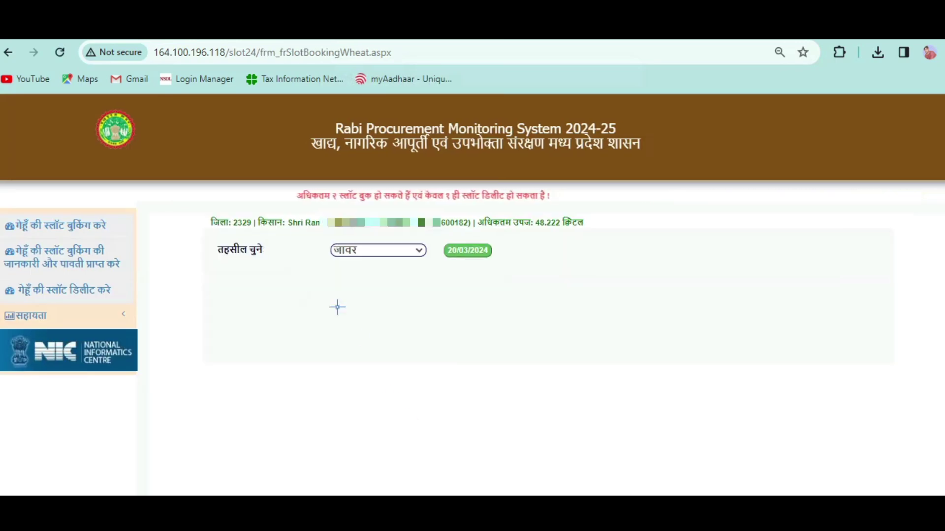
Step: Keep जावर as the tehsil and load the 20/03/2024 booking calendar and centre list
drag(196, 210, 407, 235)
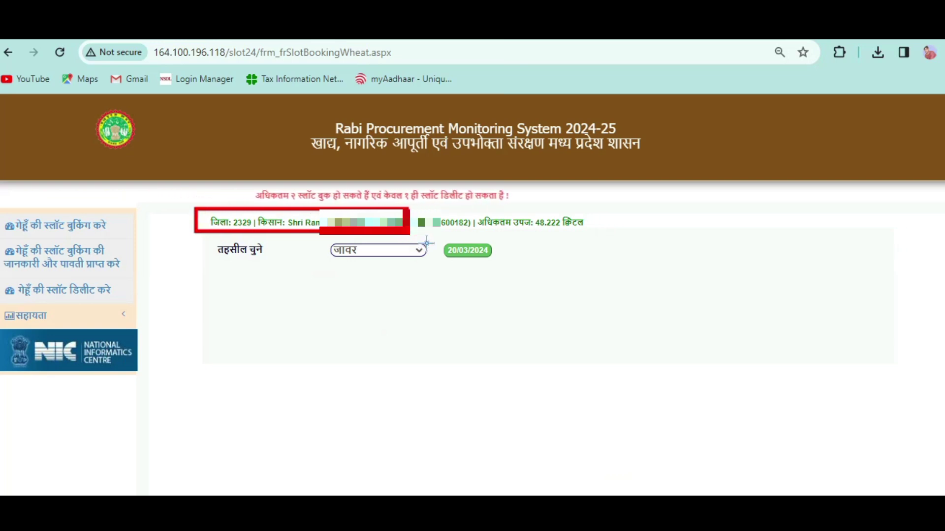
mouse_move(408, 205)
mouse_down()
mouse_move(474, 227)
mouse_move(506, 219)
mouse_move(602, 236)
mouse_up()
click(506, 238)
drag(524, 212, 572, 230)
key(Escape)
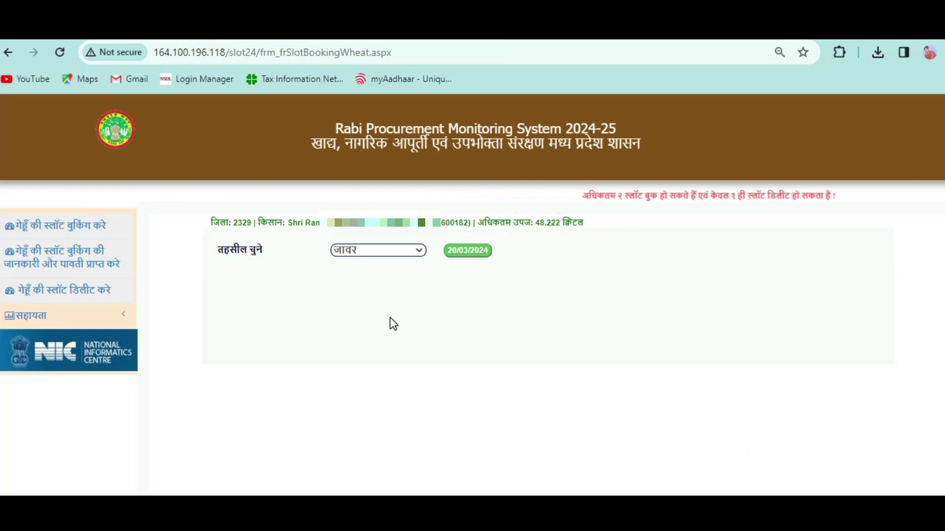
drag(220, 250, 264, 251)
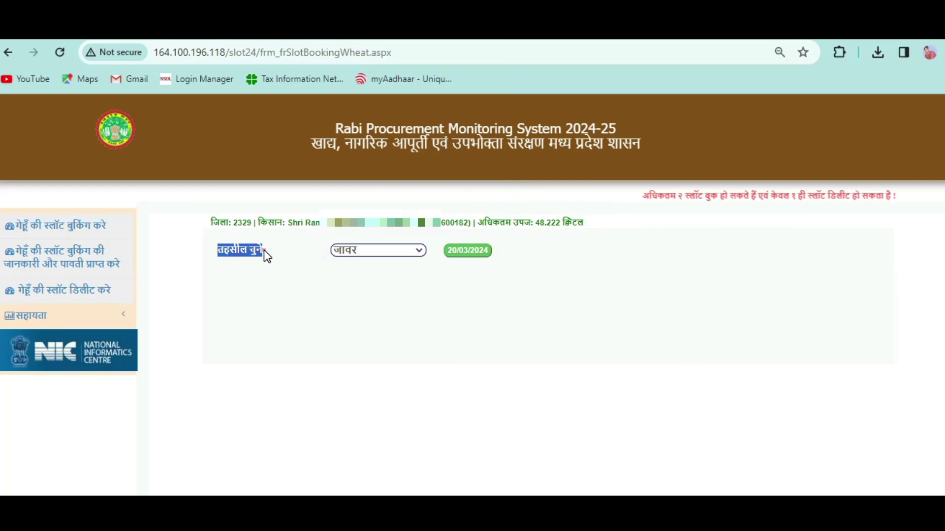
click(374, 249)
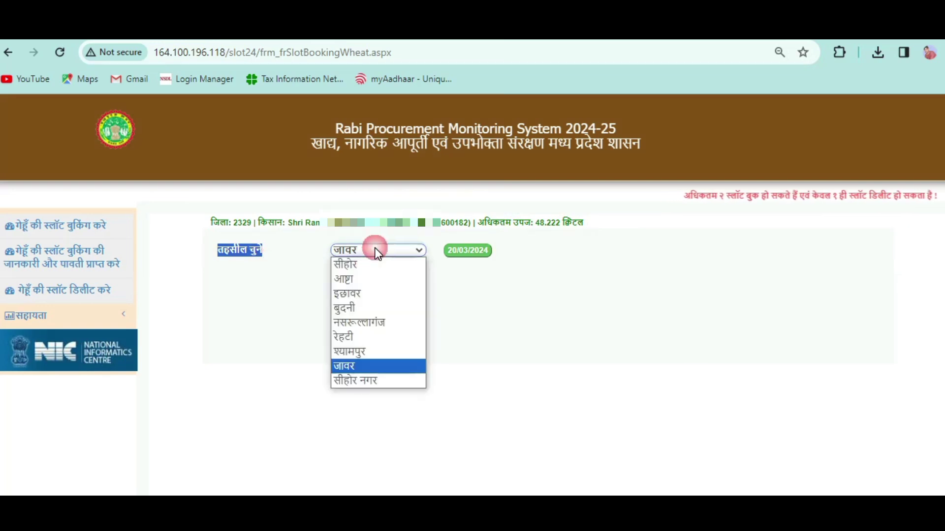
click(370, 360)
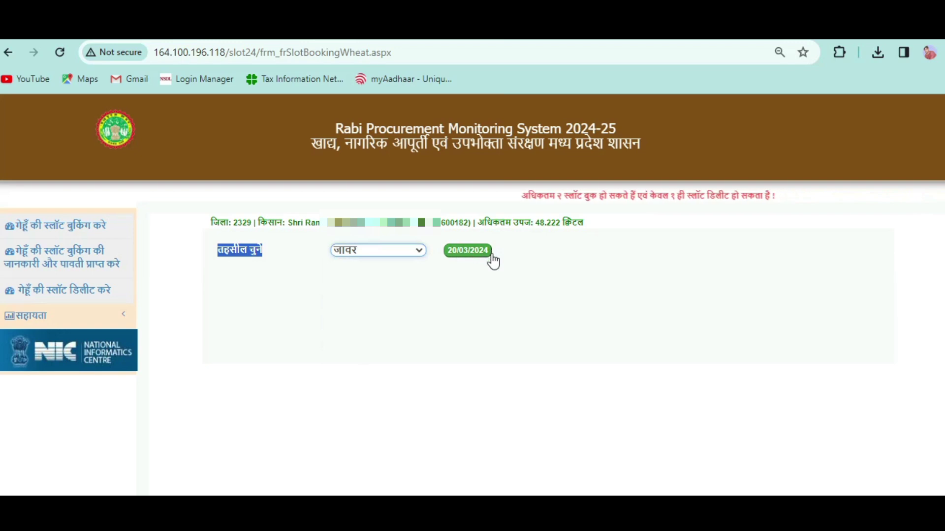
click(482, 260)
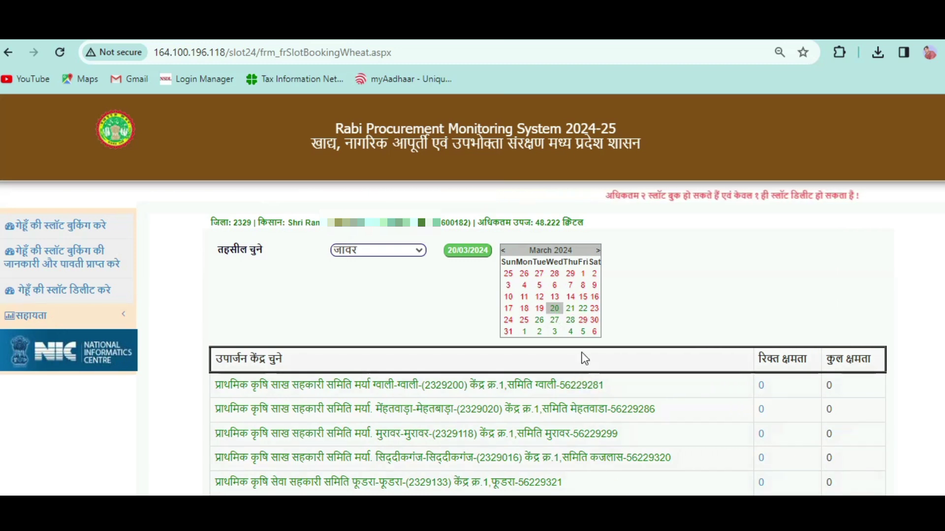
Step: Pick 20 March and check the जावर centres' vacant capacity, all showing 0
click(555, 309)
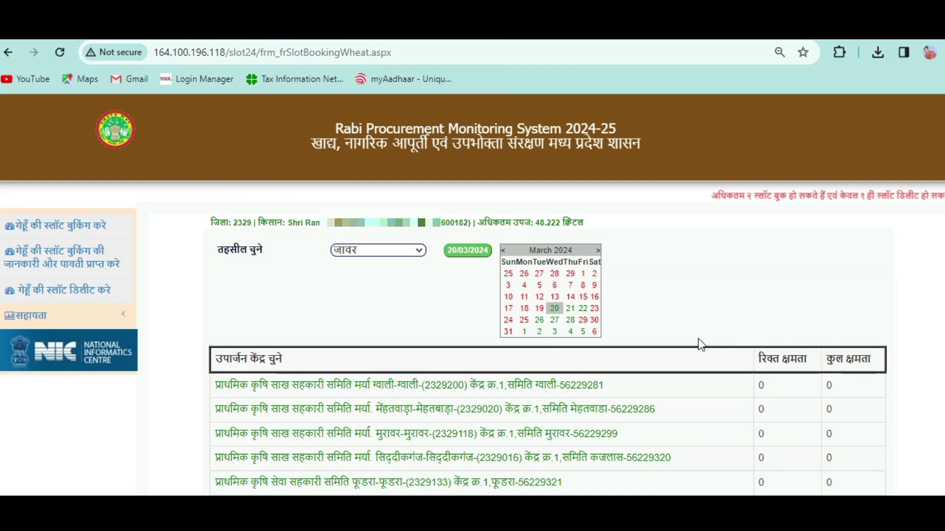
scroll(696, 342, down, 4)
scroll(579, 243, down, 1)
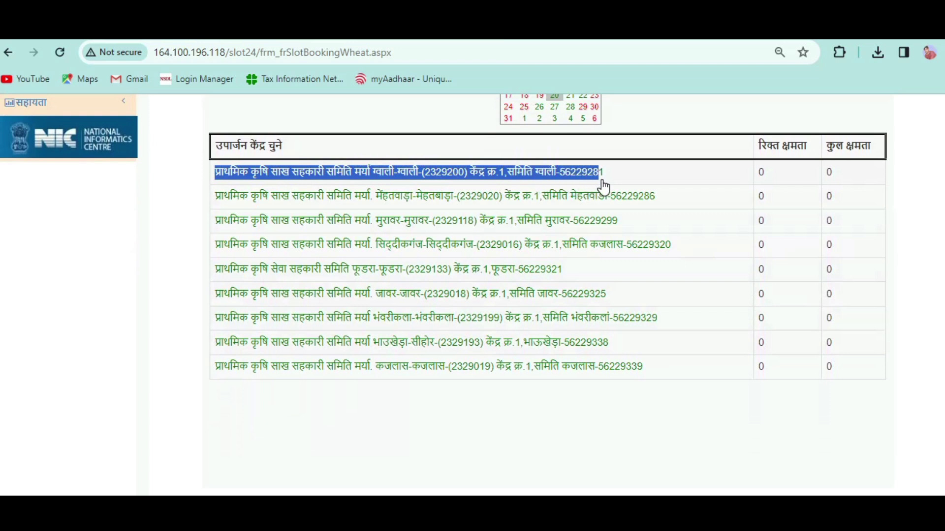
double_click(772, 176)
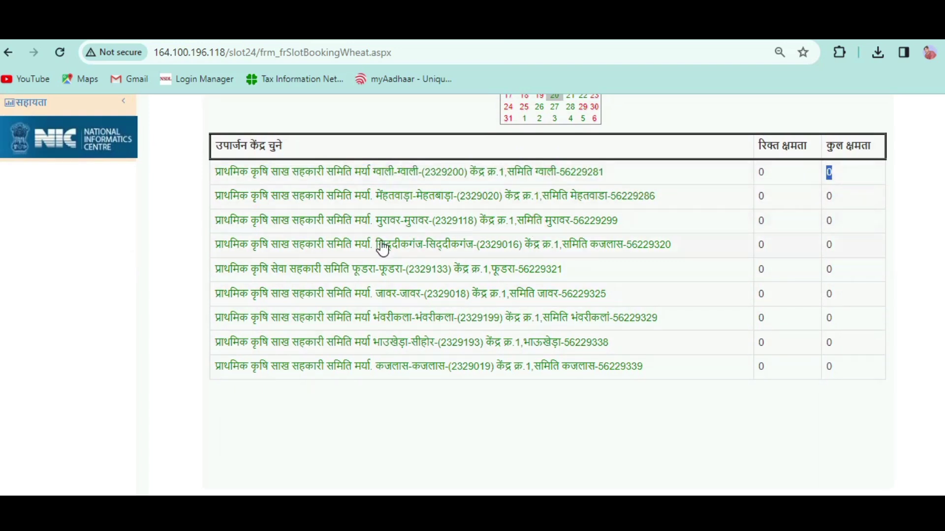
drag(212, 197, 408, 201)
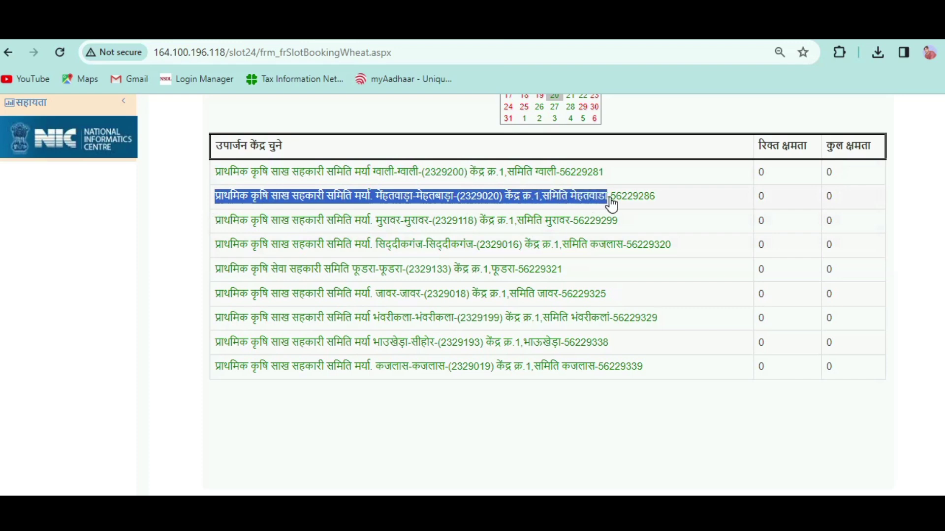
double_click(763, 203)
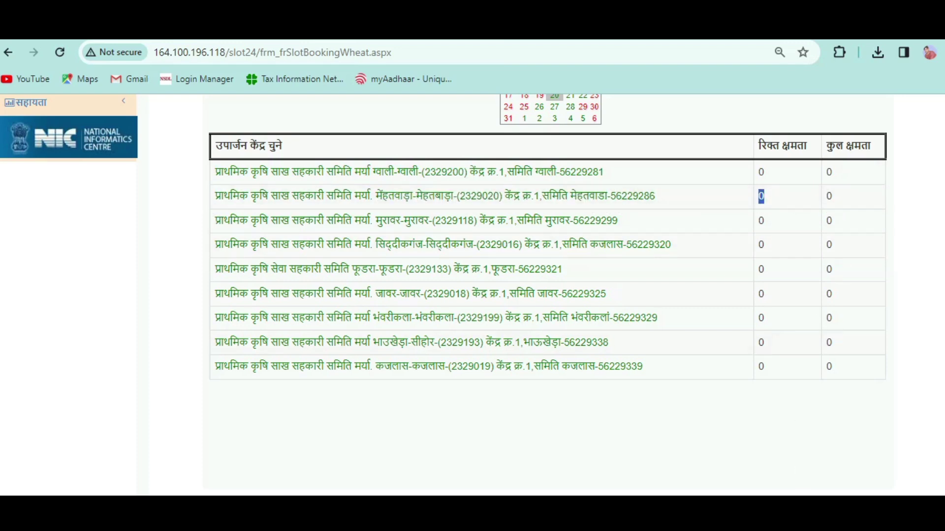
scroll(472, 295, down, 3)
scroll(473, 295, up, 5)
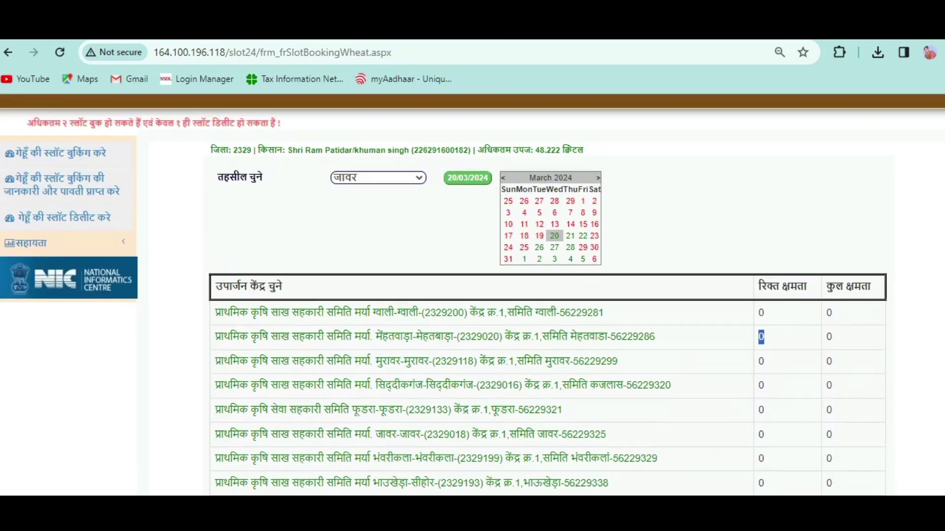
scroll(473, 295, down, 1)
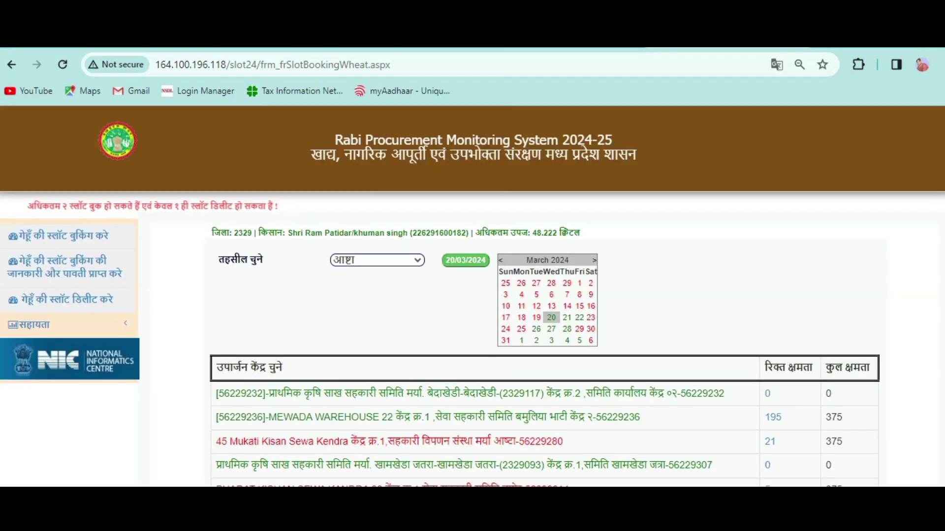
scroll(472, 295, down, 2)
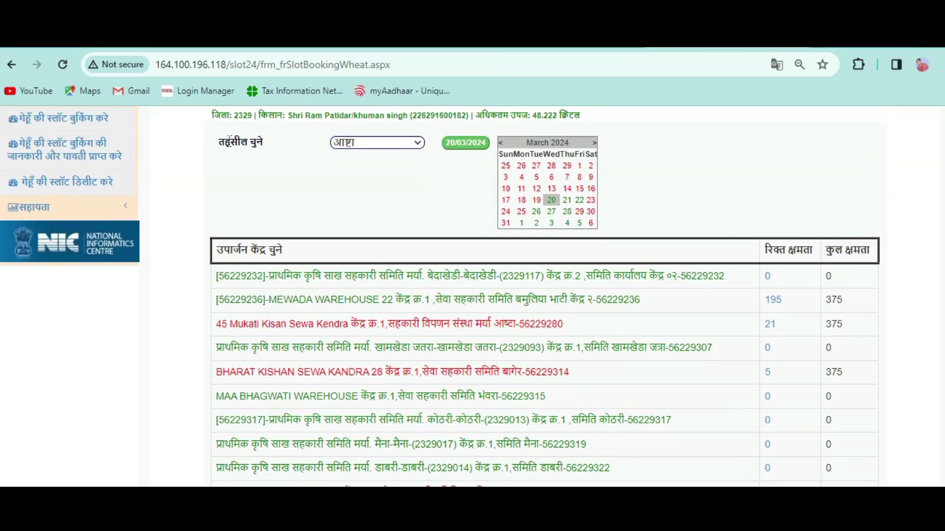
click(402, 142)
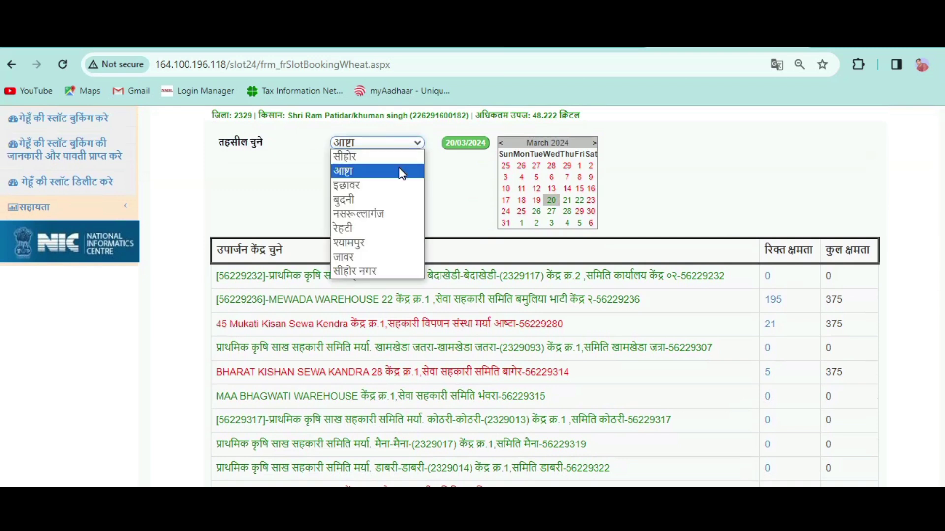
click(351, 256)
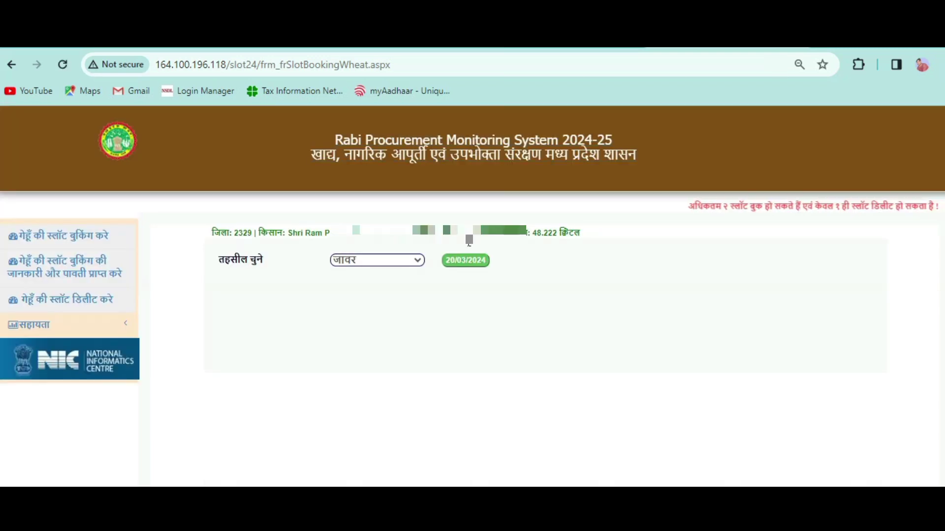
click(474, 262)
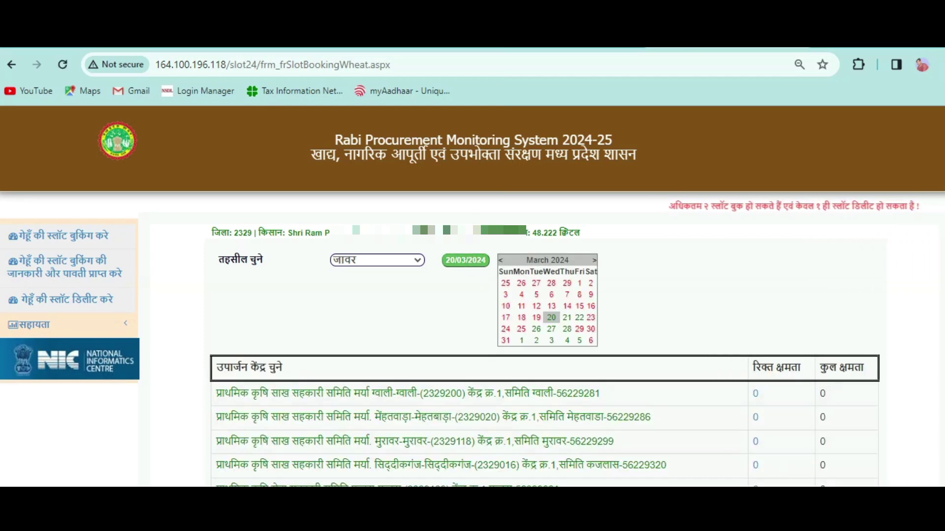
scroll(654, 416, down, 5)
click(752, 211)
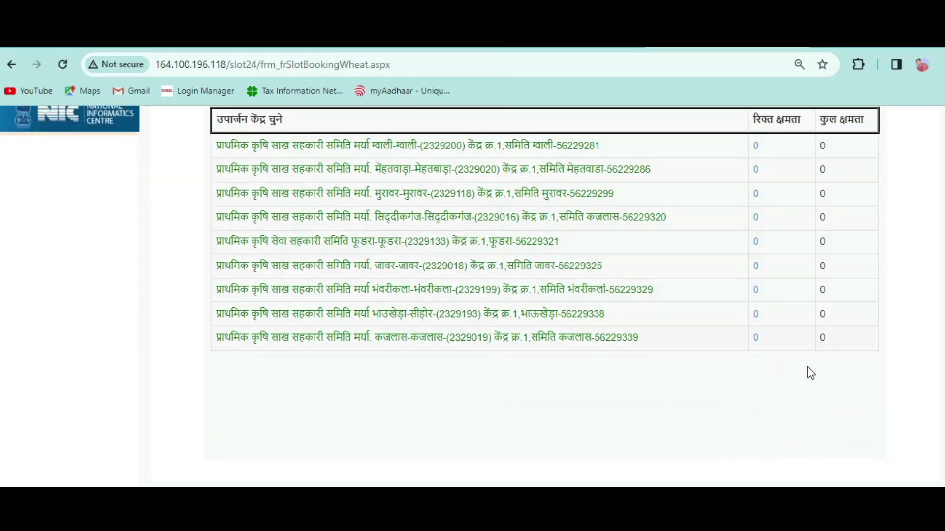
scroll(875, 269, up, 3)
click(377, 162)
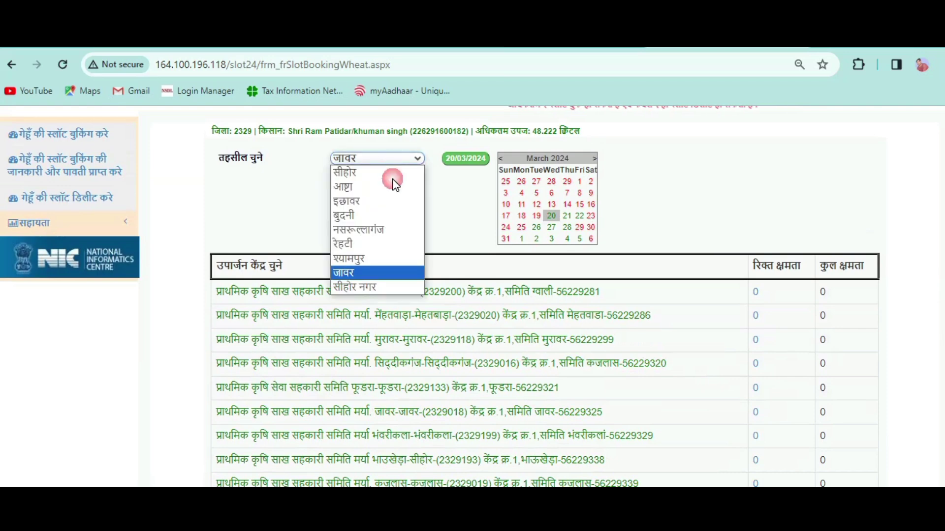
click(361, 191)
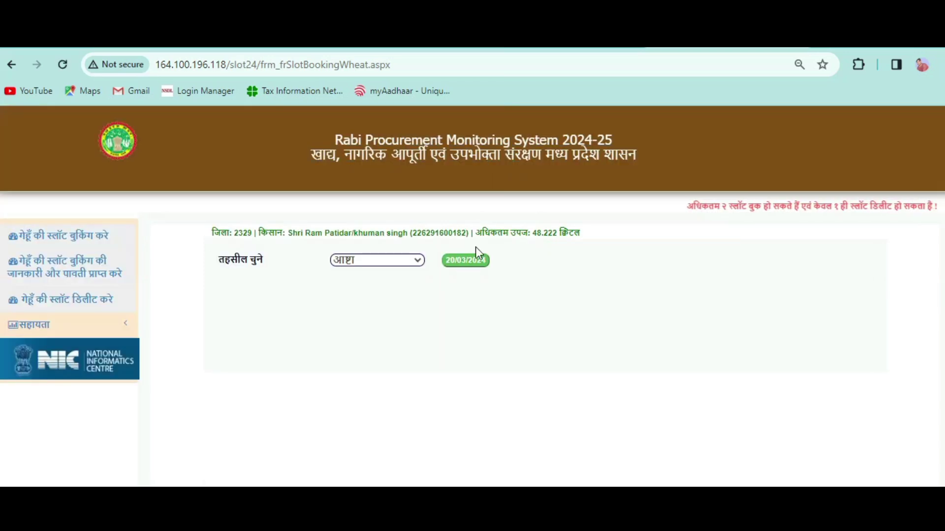
click(473, 263)
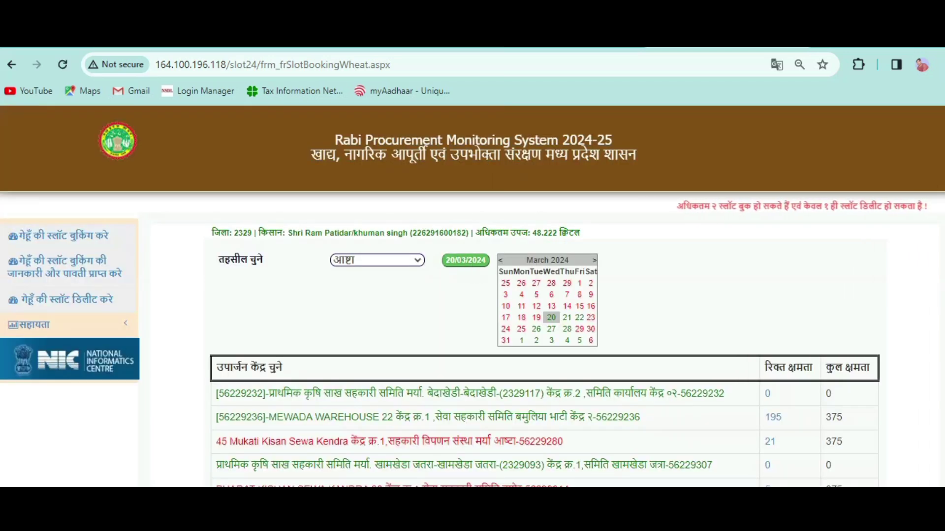
Step: Scroll through the आष्टा centre list to locate 45 Mukati Kisan Sewa Kendra
scroll(473, 295, down, 5)
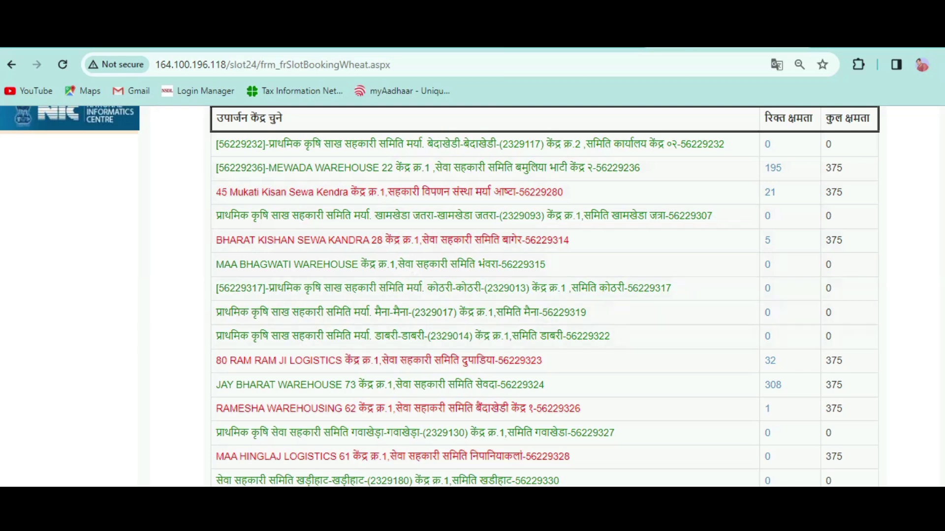
scroll(472, 295, down, 1)
scroll(545, 296, down, 1)
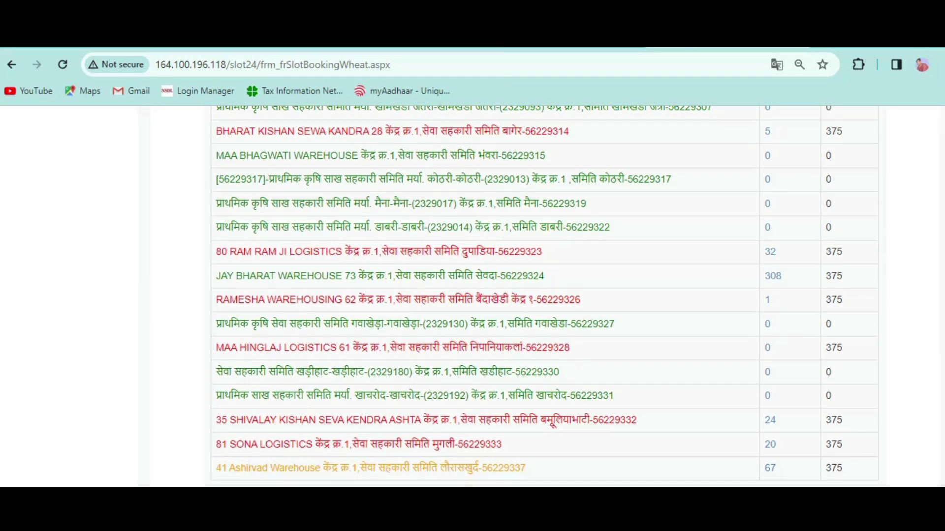
scroll(544, 297, up, 4)
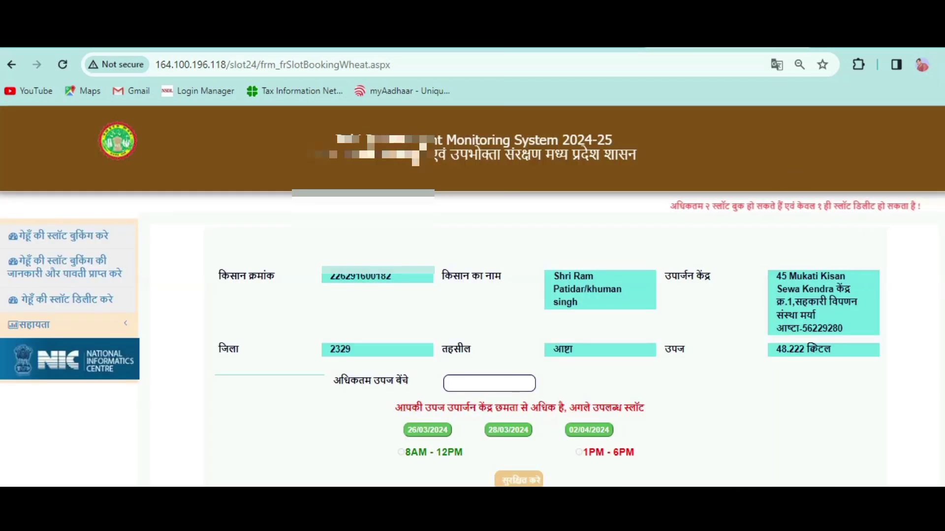
Step: Check the farmer's 48.222-quintal produce on the 45 Mukati booking form
scroll(499, 275, down, 3)
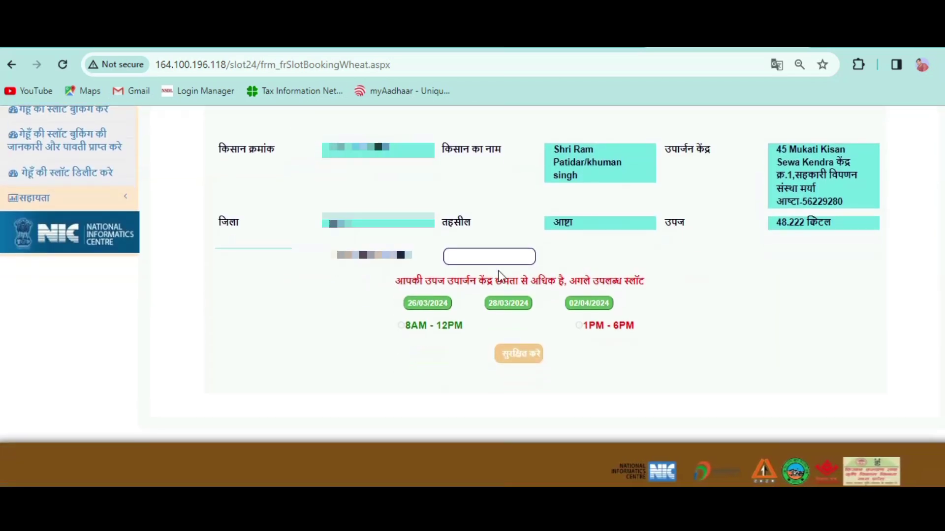
click(713, 392)
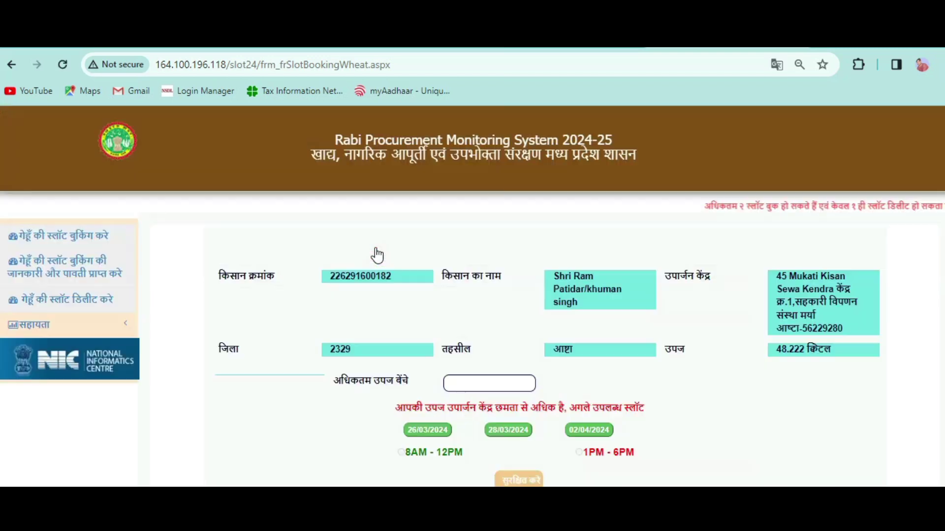
scroll(473, 295, down, 2)
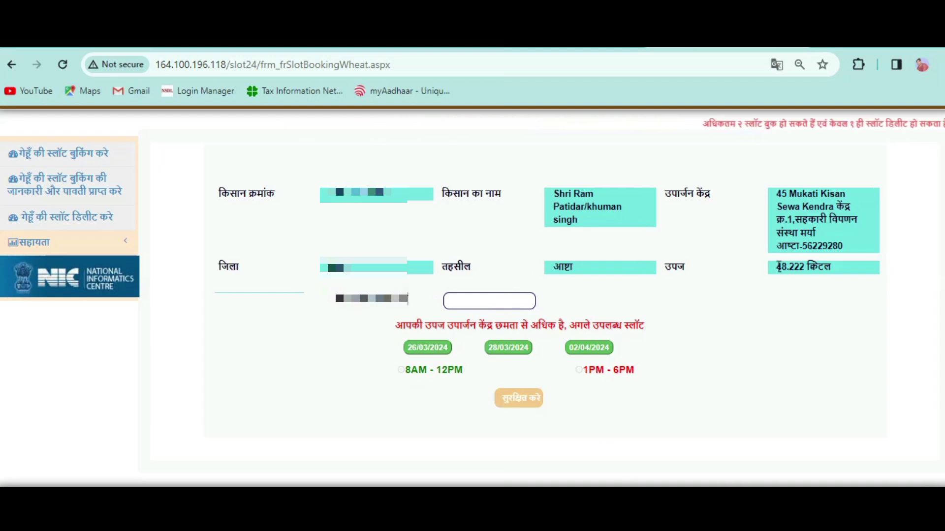
drag(778, 266, 829, 272)
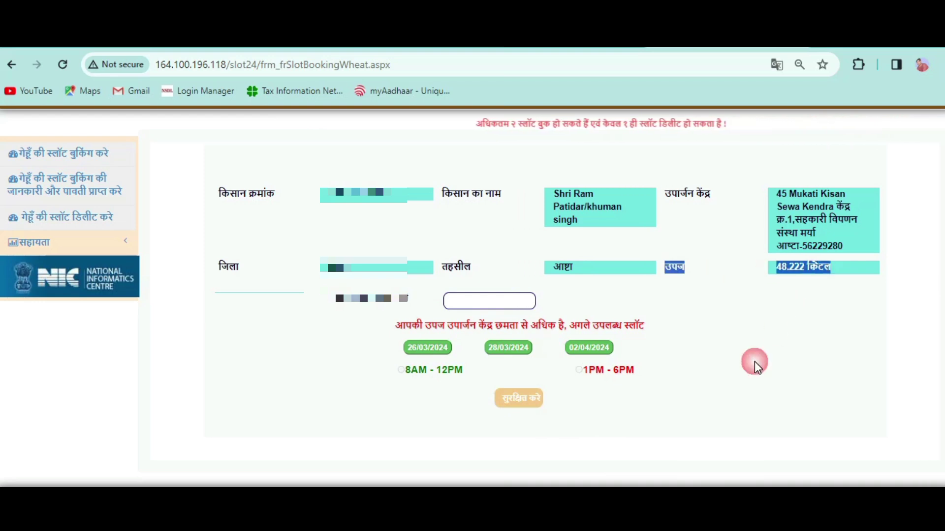
click(753, 363)
Step: Note the over-capacity warning and next slots, choose 28/03/2024, then go back
drag(398, 327, 593, 424)
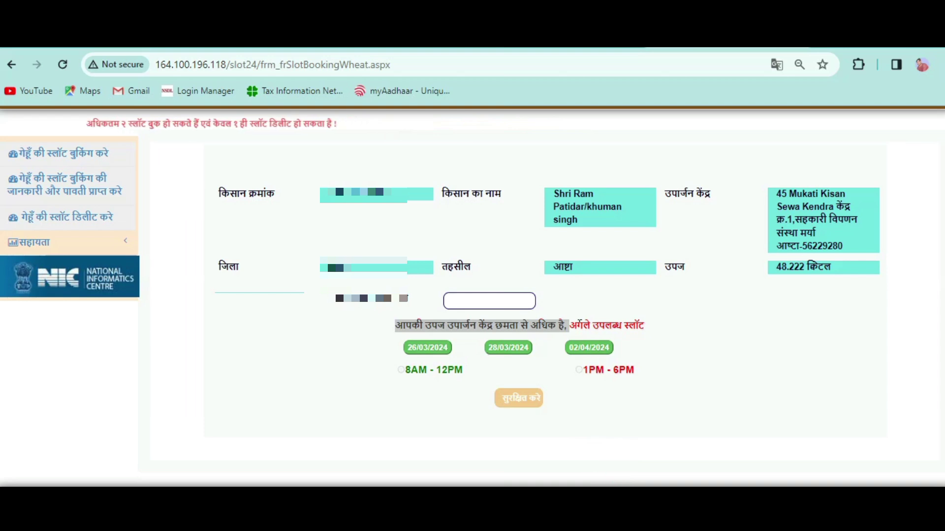
drag(569, 326, 649, 331)
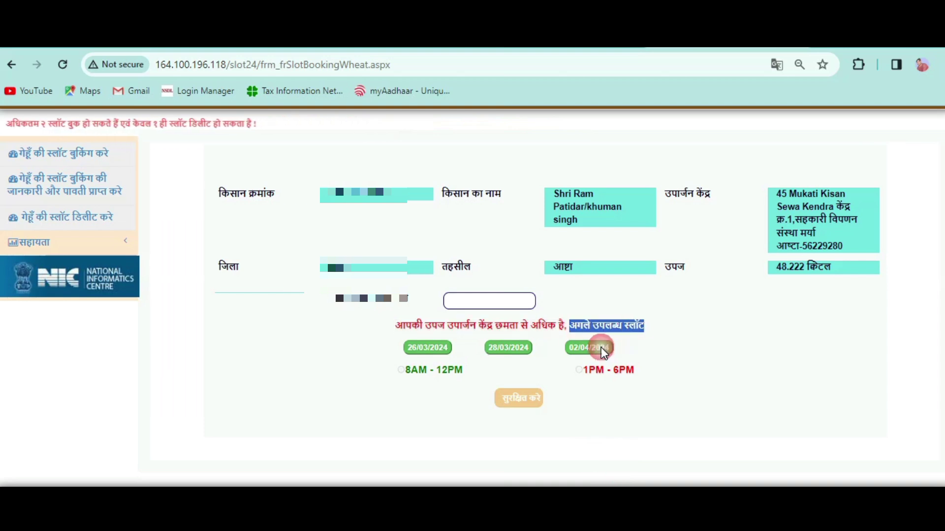
click(502, 360)
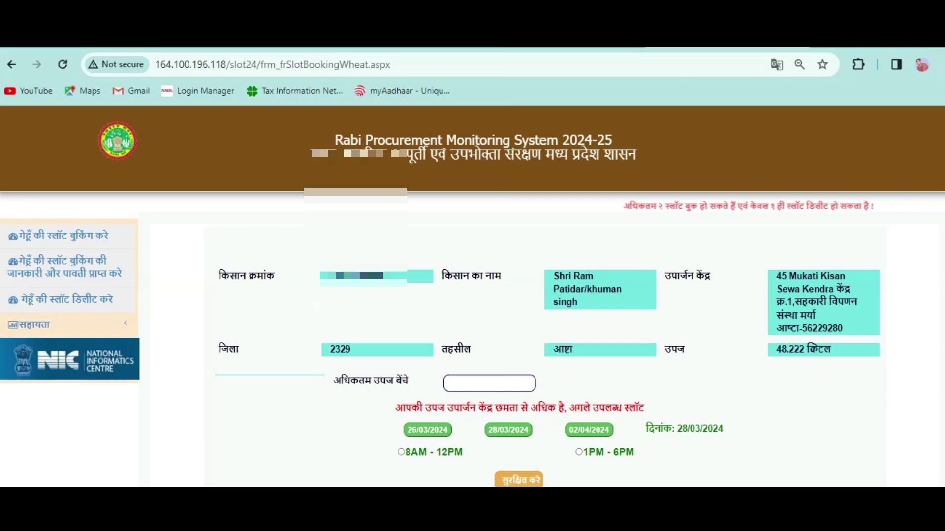
click(18, 64)
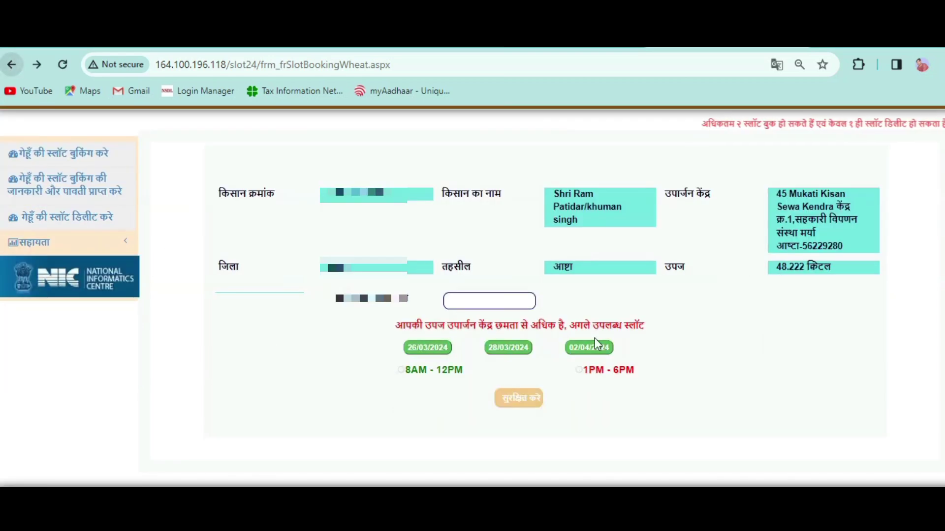
Step: Return to the centre list and open MEWADA WAREHOUSE 22's booking form, noting its 8AM-12PM and 1PM-6PM slots
click(11, 64)
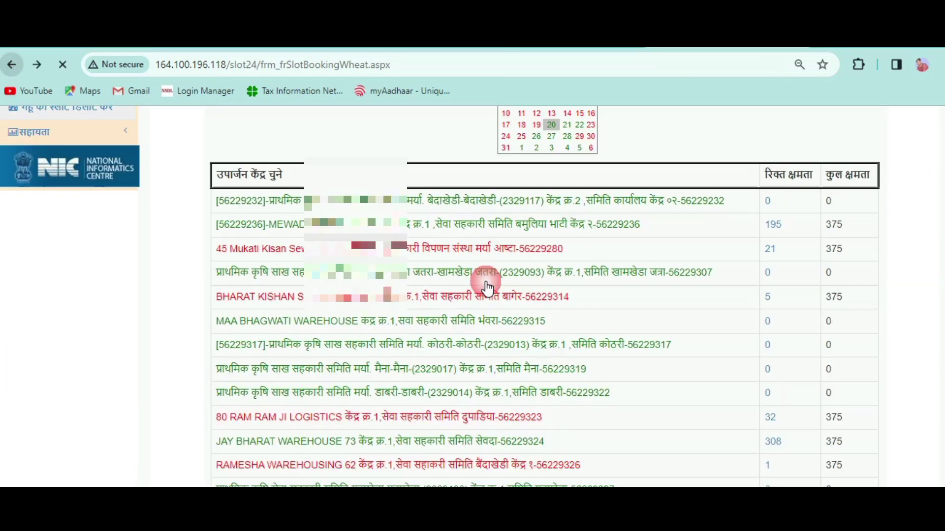
scroll(541, 296, up, 1)
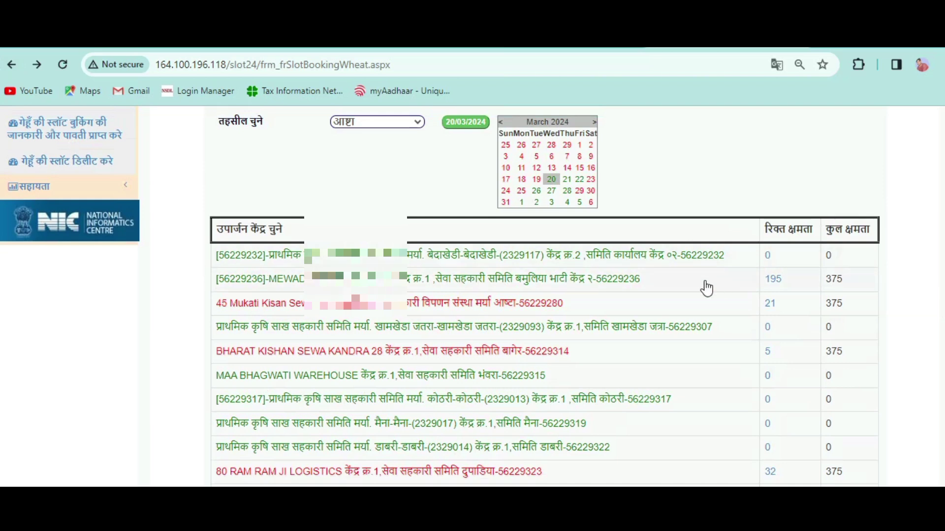
click(484, 283)
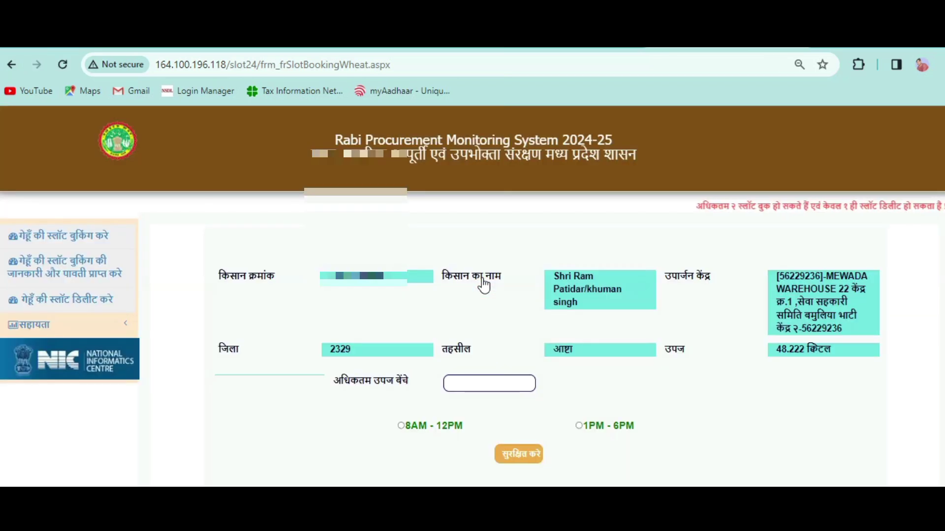
click(485, 382)
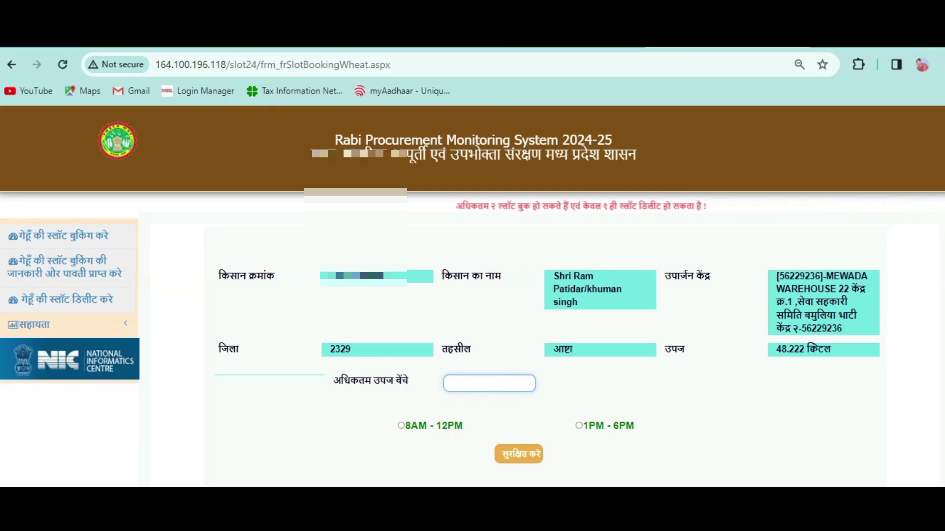
scroll(344, 365, down, 1)
drag(343, 357, 391, 363)
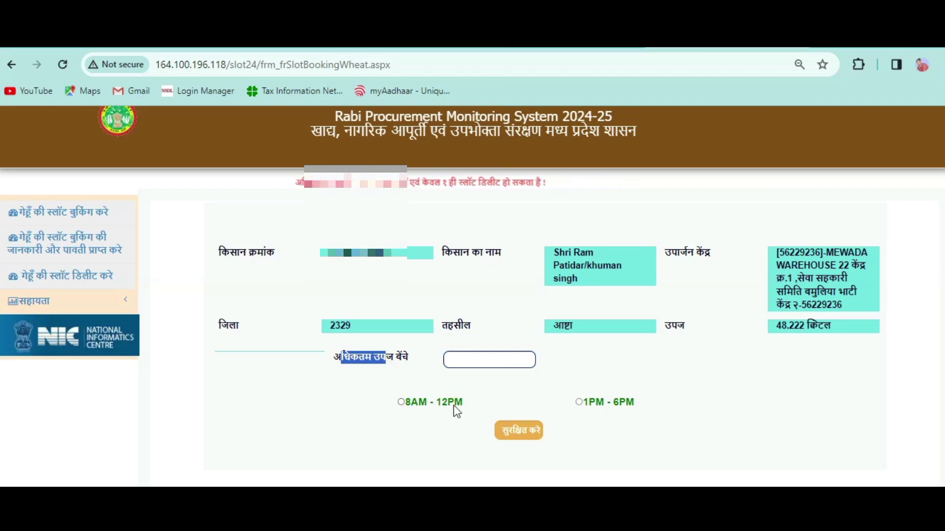
drag(403, 402, 470, 401)
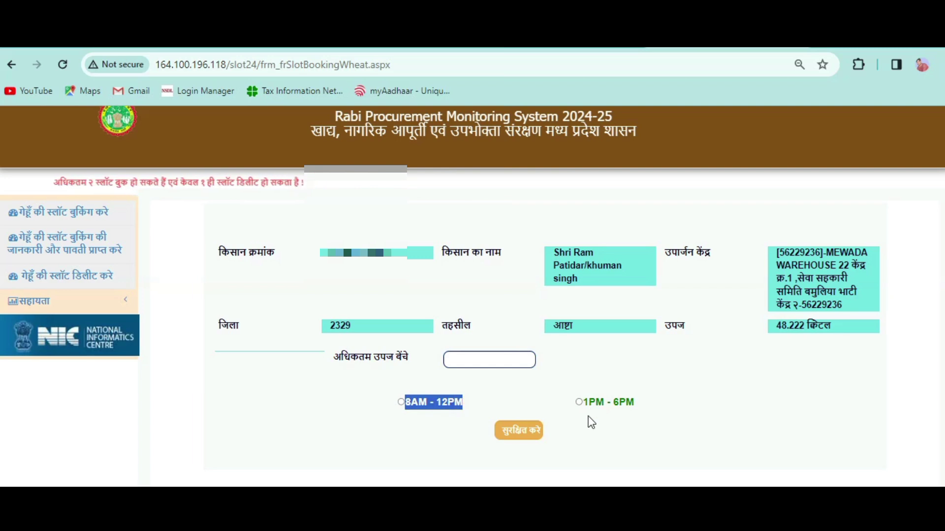
drag(586, 402, 609, 402)
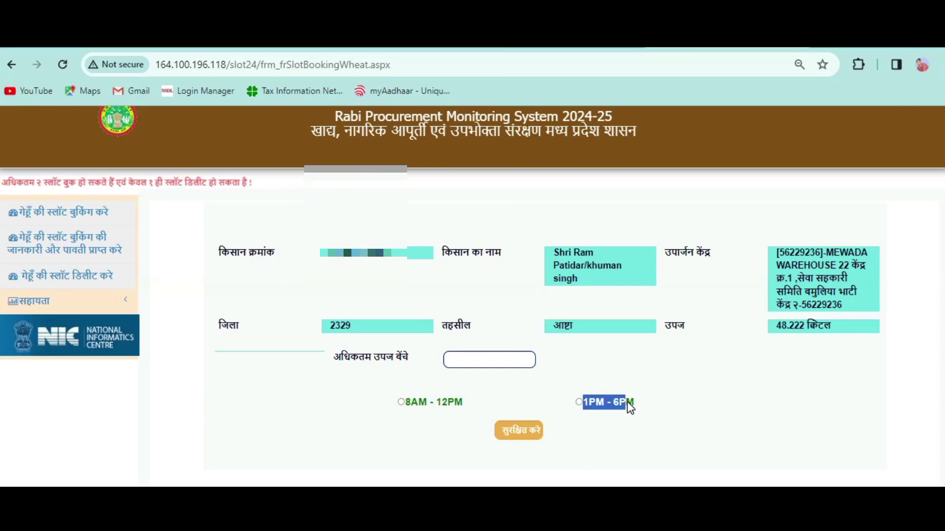
Step: Book the 8AM - 12PM slot for 48.222 quintals and acknowledge the save confirmation
click(401, 402)
click(519, 382)
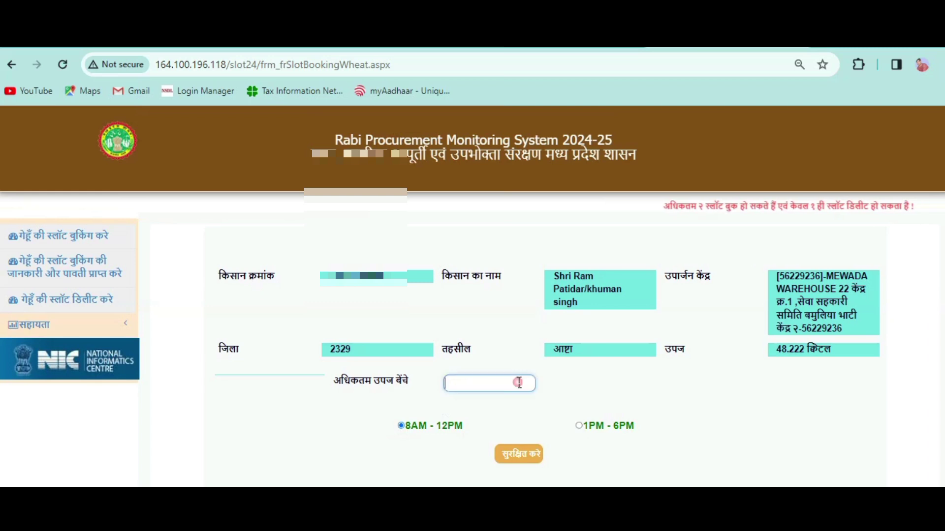
text(48.222)
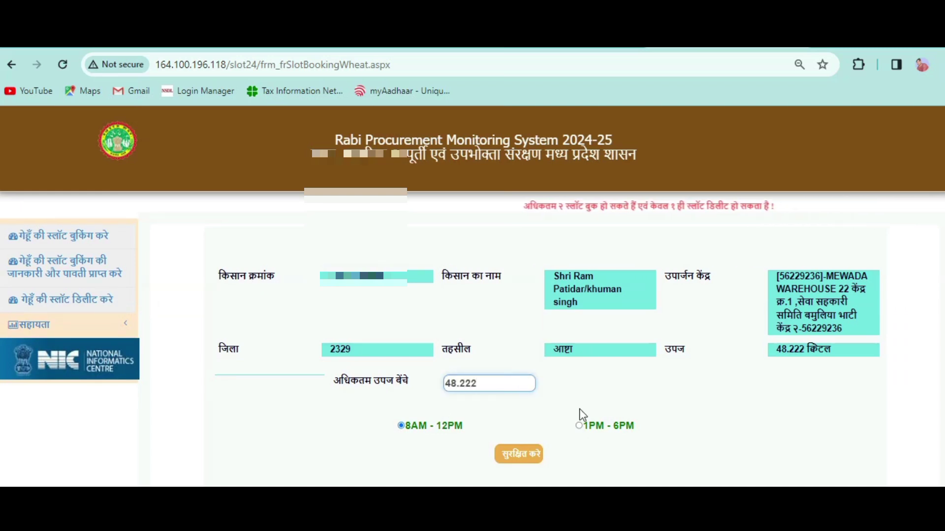
click(606, 397)
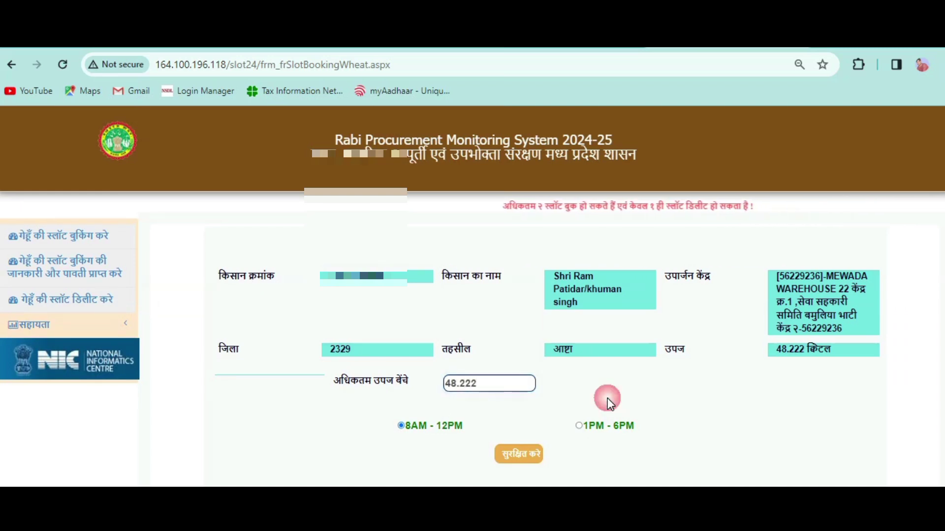
click(520, 455)
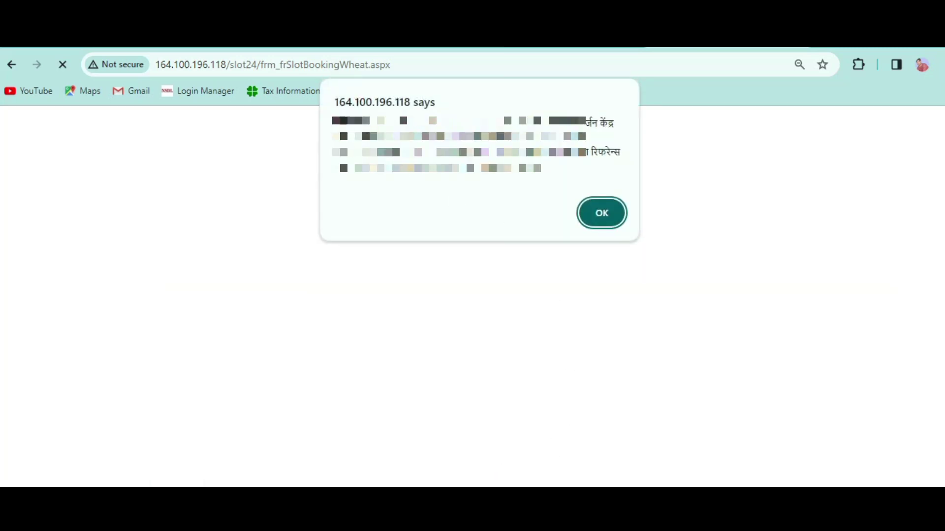
drag(466, 124, 609, 196)
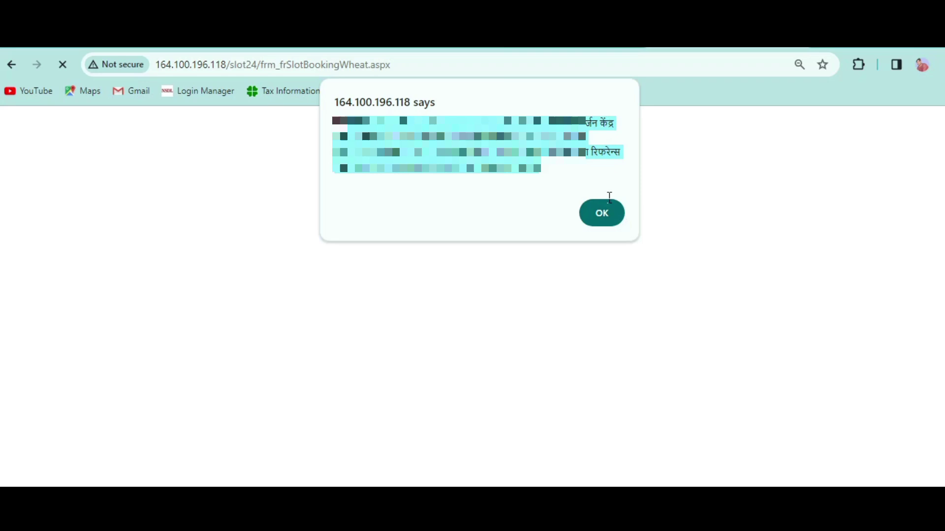
click(607, 223)
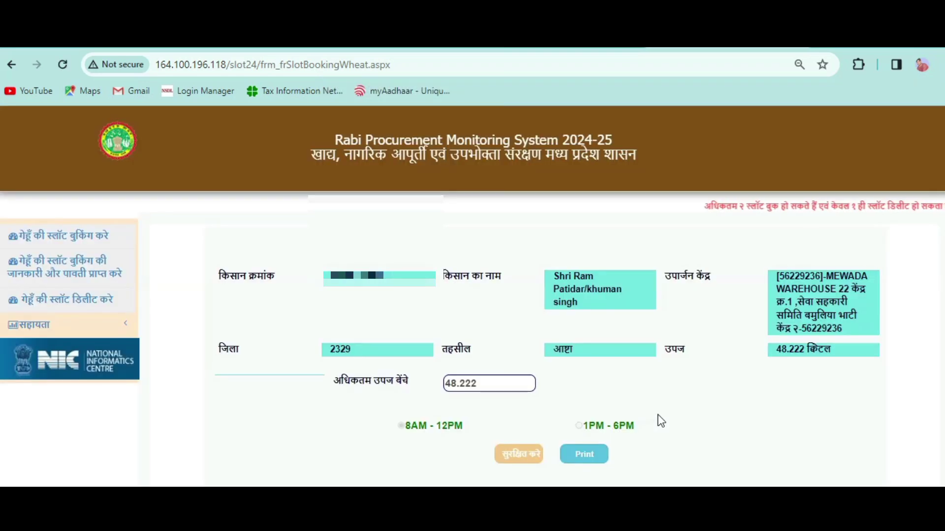
Step: Print the wheat slot booking receipt
click(585, 456)
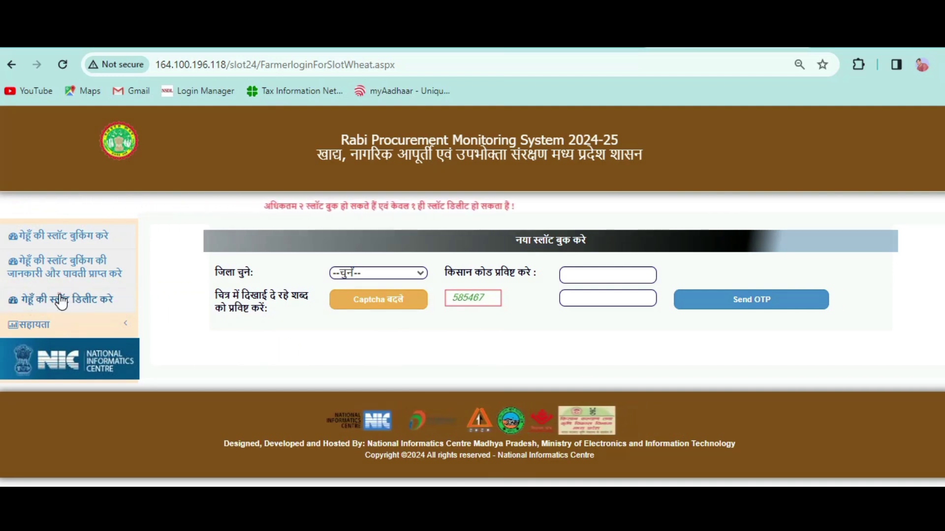
Step: Go to the गेहूँ की स्लॉट डिलीट करे page from the left menu
click(111, 300)
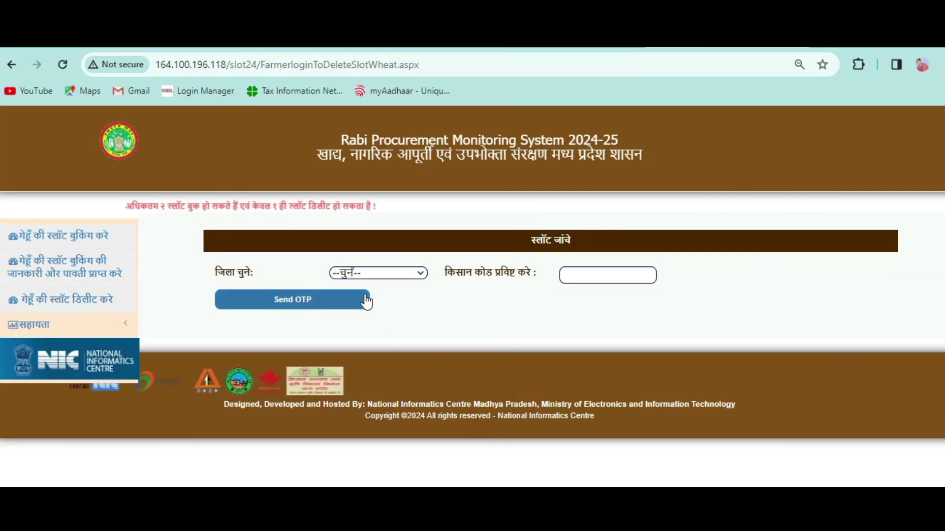
Step: Choose सीहोर district, send an OTP for the farmer code, then enter and verify it
click(364, 275)
drag(421, 340, 422, 472)
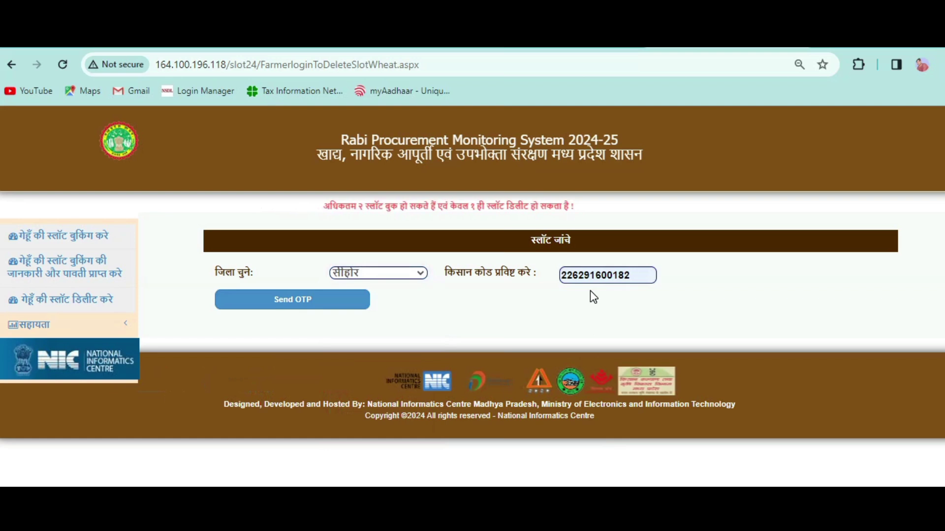
double_click(585, 276)
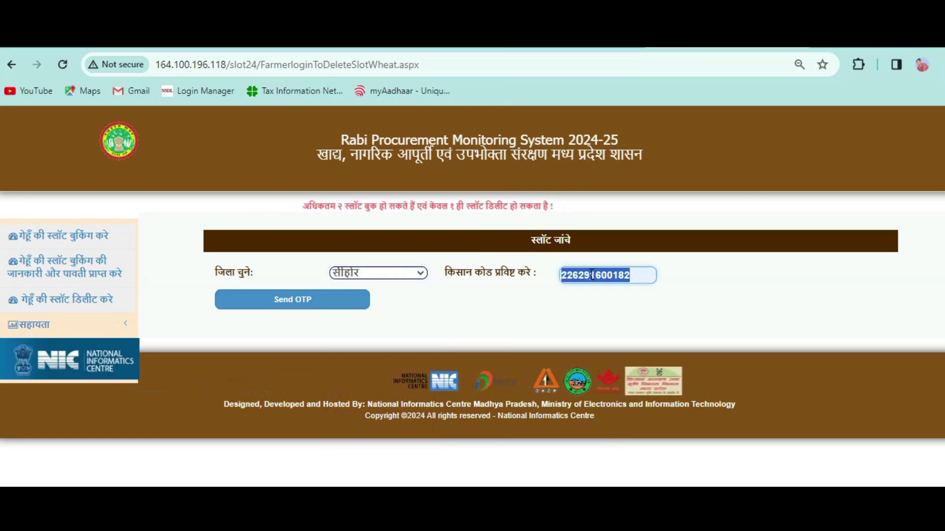
click(304, 301)
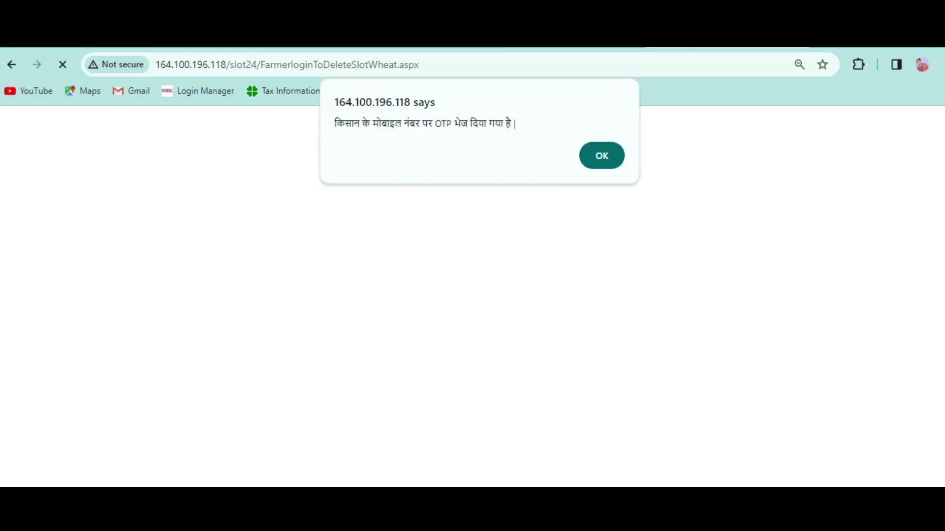
key(Return)
click(436, 299)
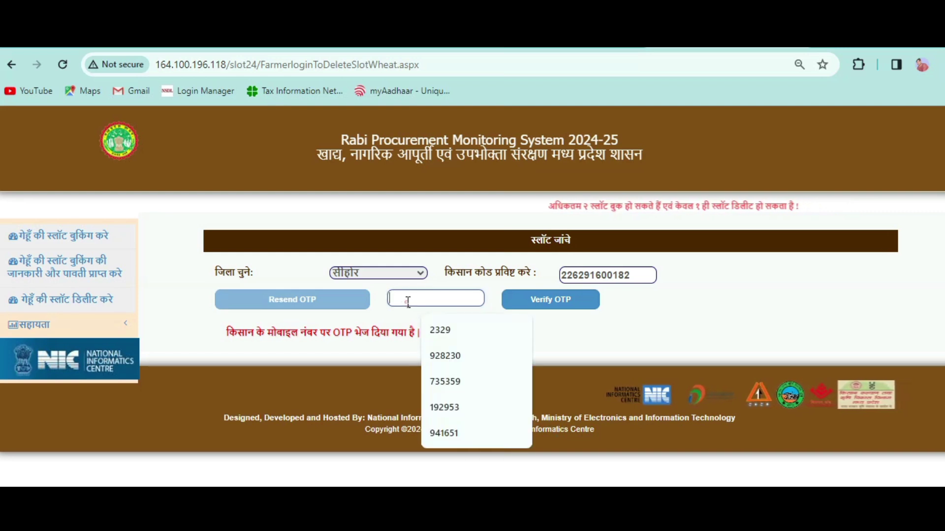
click(596, 337)
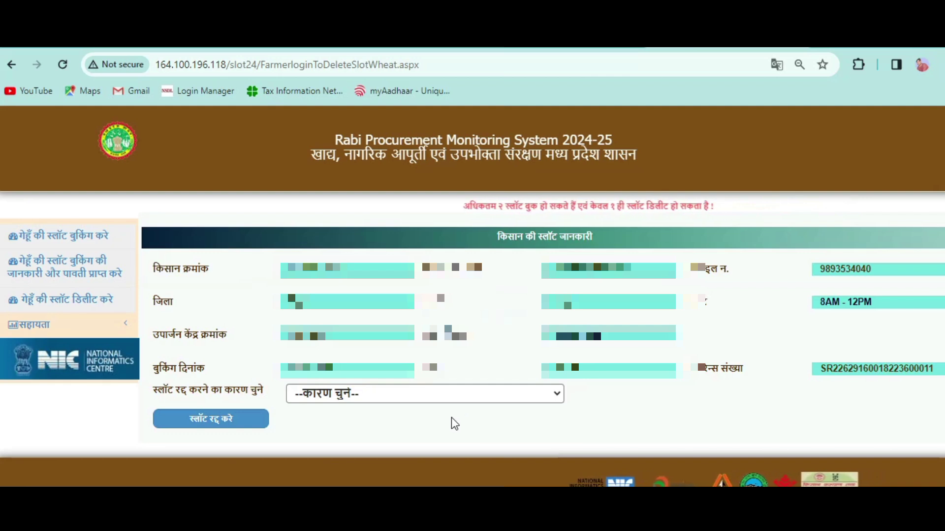
Step: Cancel the slot with reason 'स्लॉट बुकिंग के दिन आ पाने में असमर्थ होने के कारण' and acknowledge
click(371, 397)
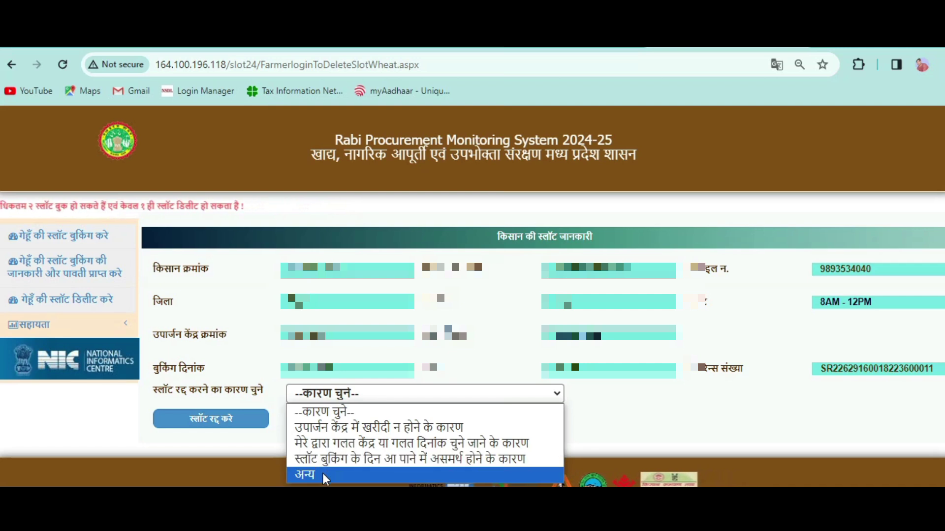
click(334, 463)
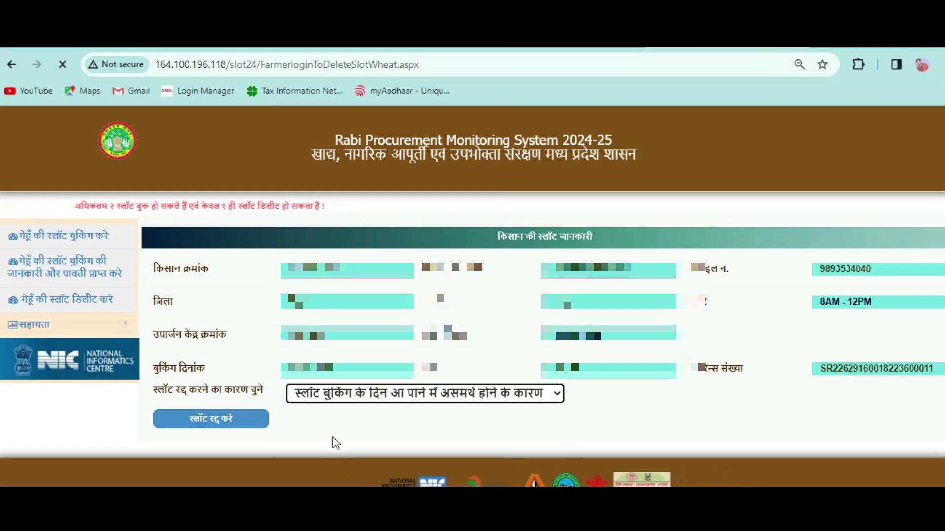
click(236, 427)
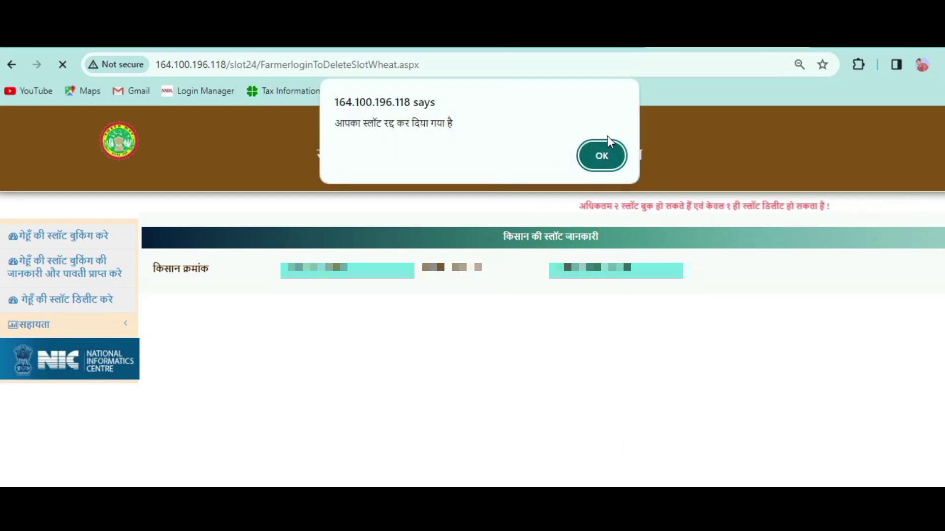
click(606, 157)
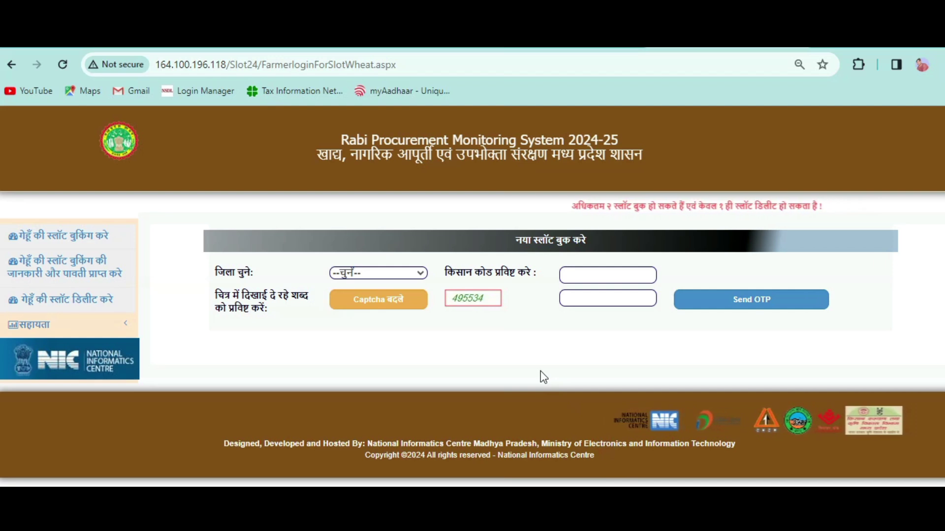